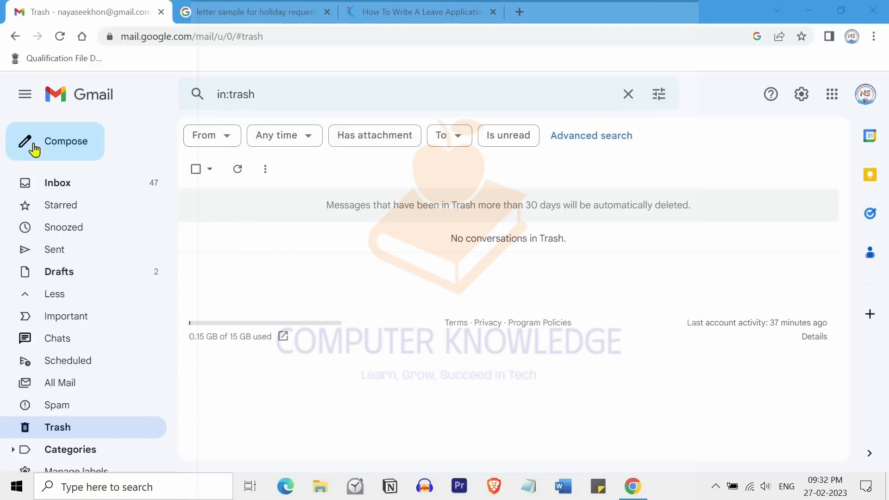
- Open a blank new email message and expand its compose window
click(62, 147)
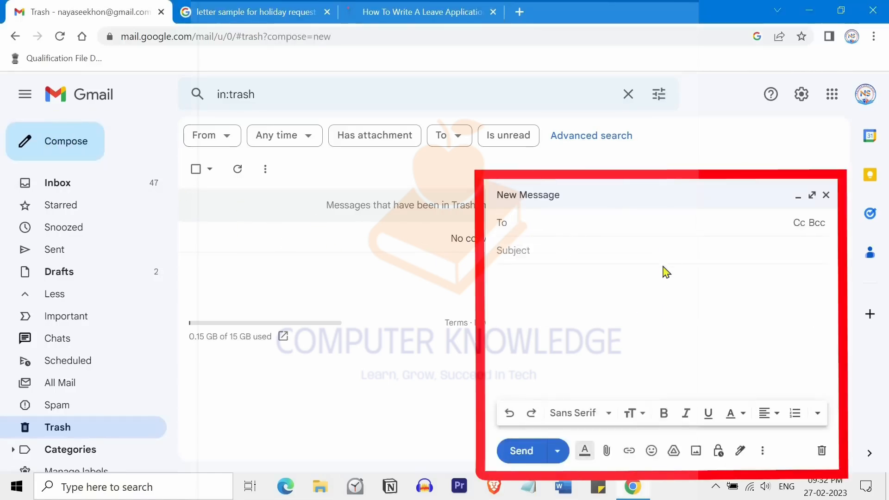
click(815, 200)
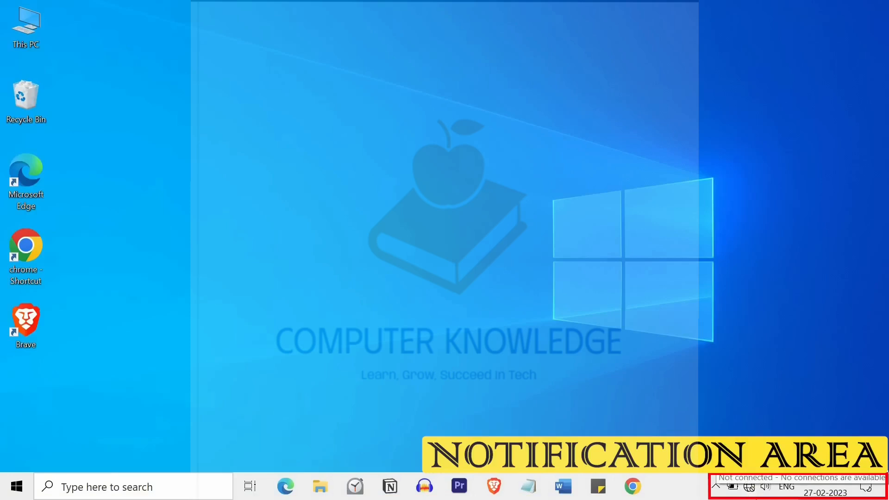
- Turn on the computer's Wi-Fi and request a connection to the secured network 0221
click(750, 487)
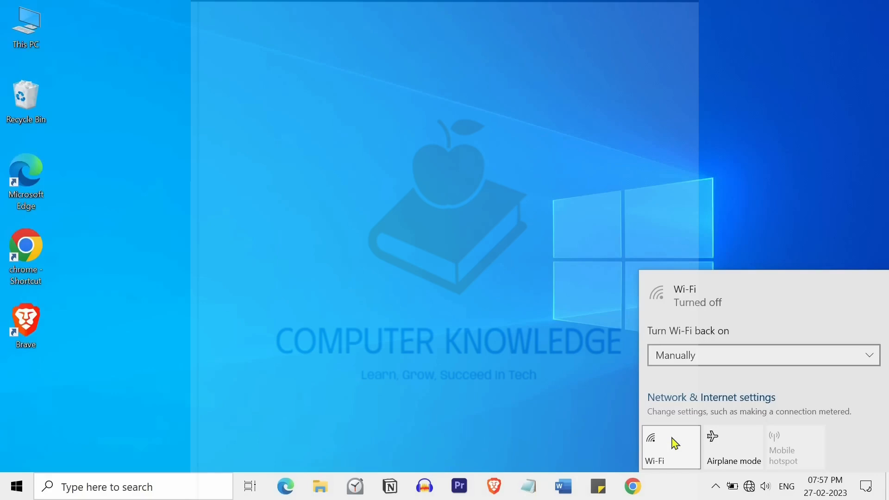
click(675, 443)
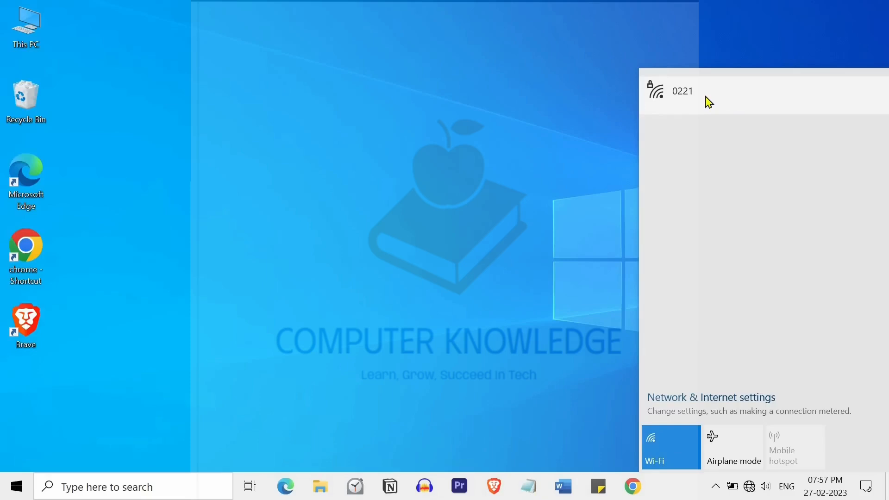
click(709, 101)
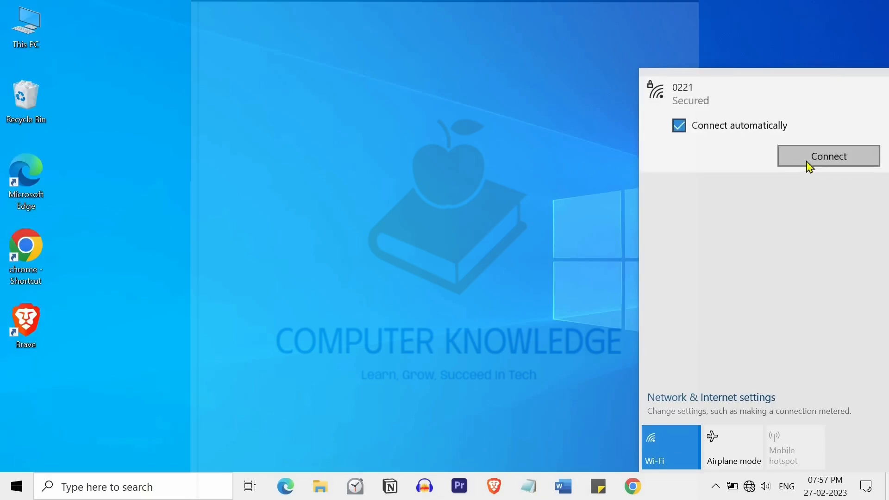
click(809, 165)
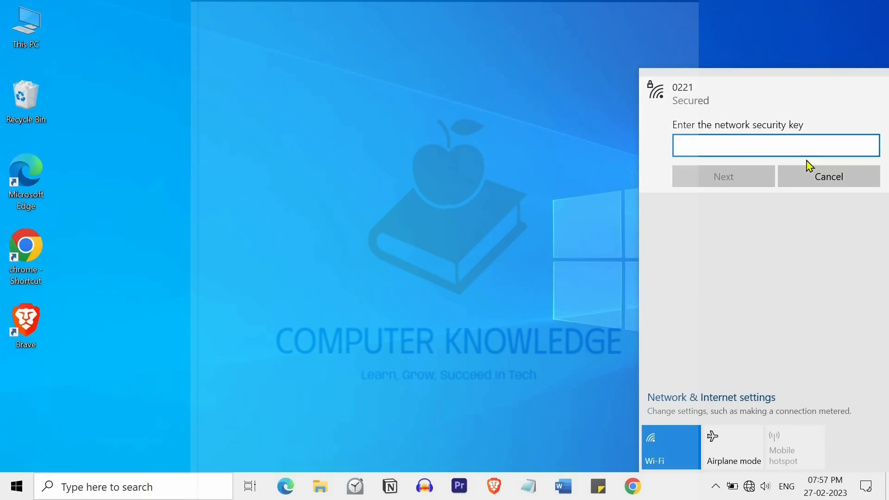
- Enter the network security key for 0221 and decline making the PC discoverable to other devices
text(••)
click(756, 178)
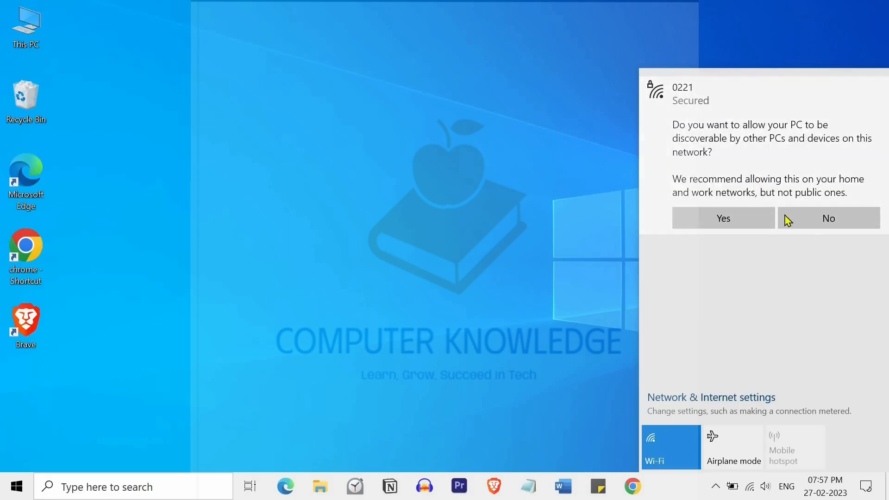
click(792, 222)
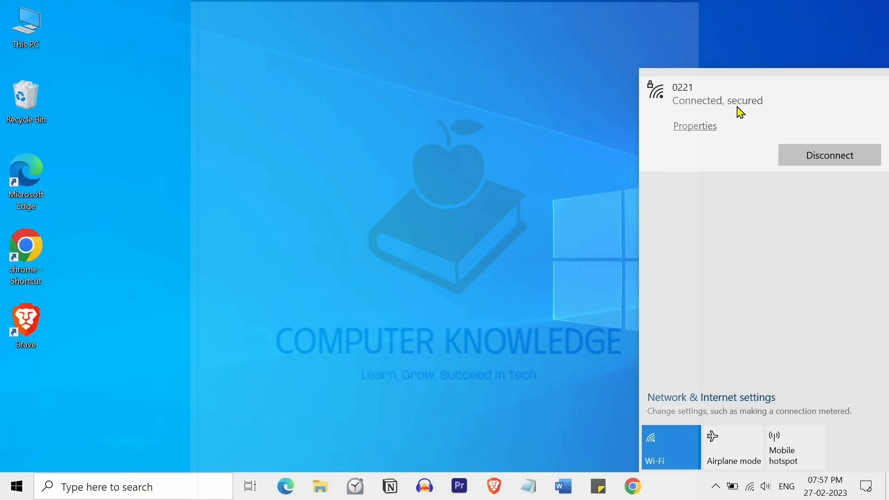
click(463, 190)
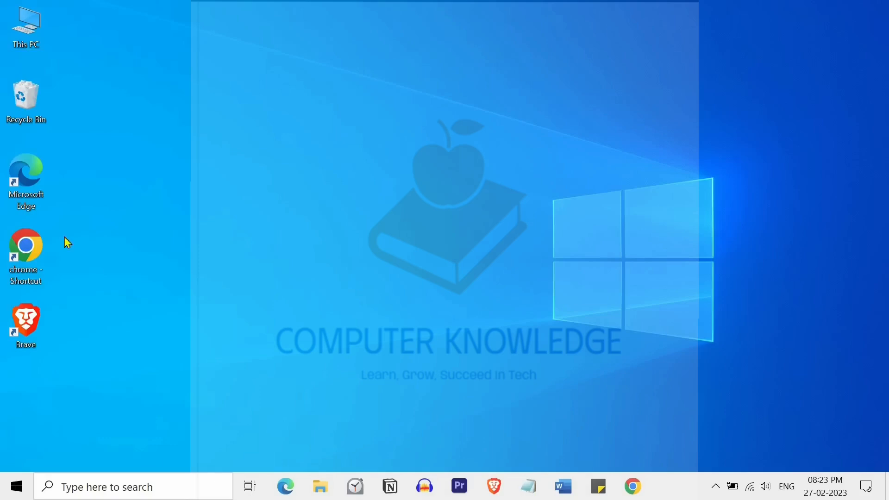
- Switch to Chrome in a maximized window and open Gmail through a Google search for "gmail"
double_click(22, 248)
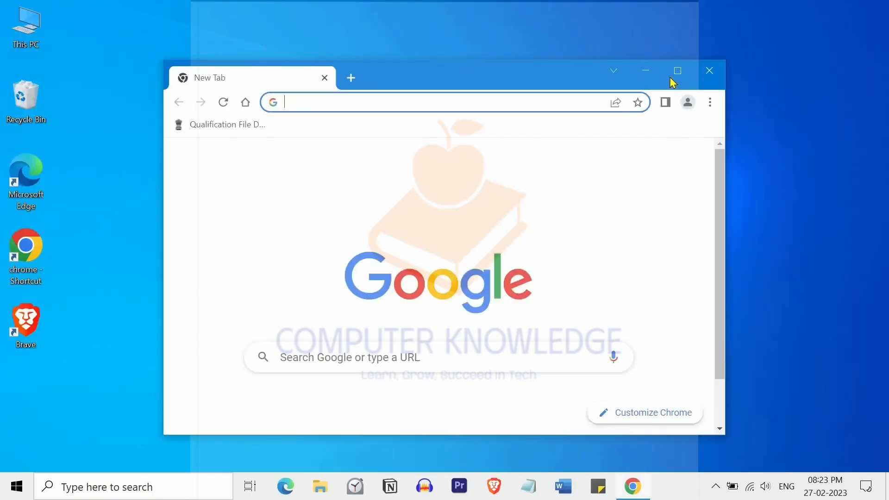
click(671, 79)
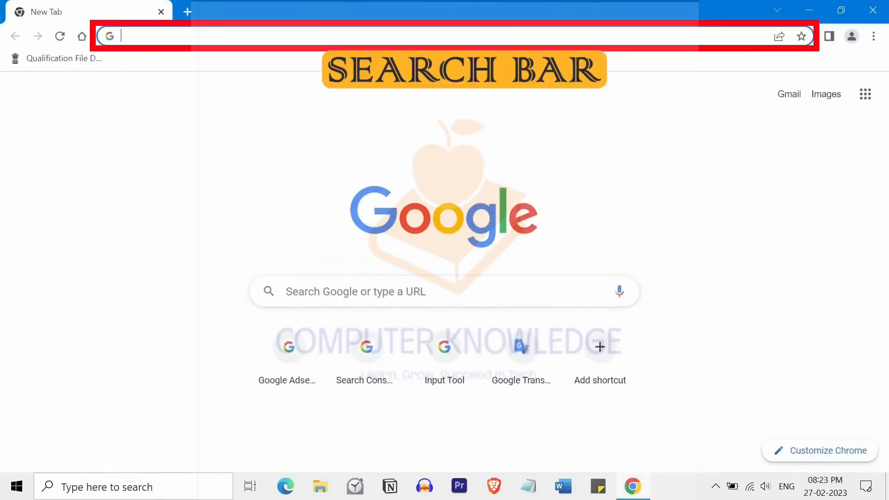
text(gmail)
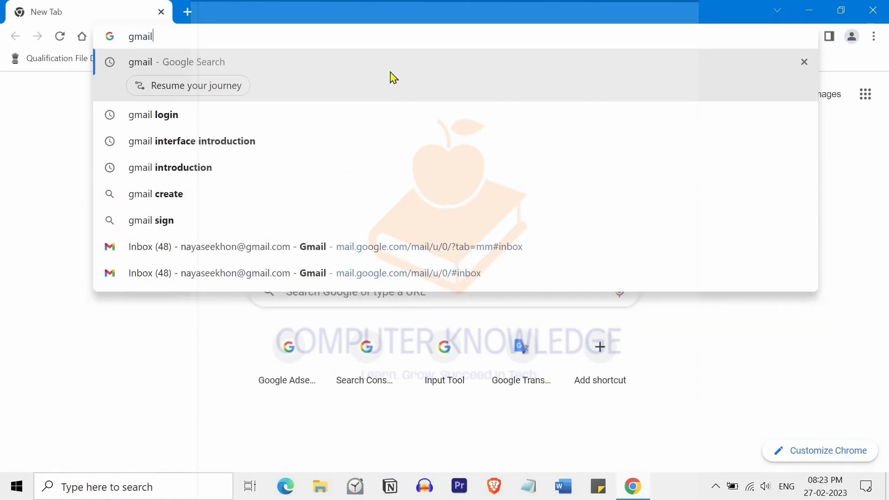
key(Return)
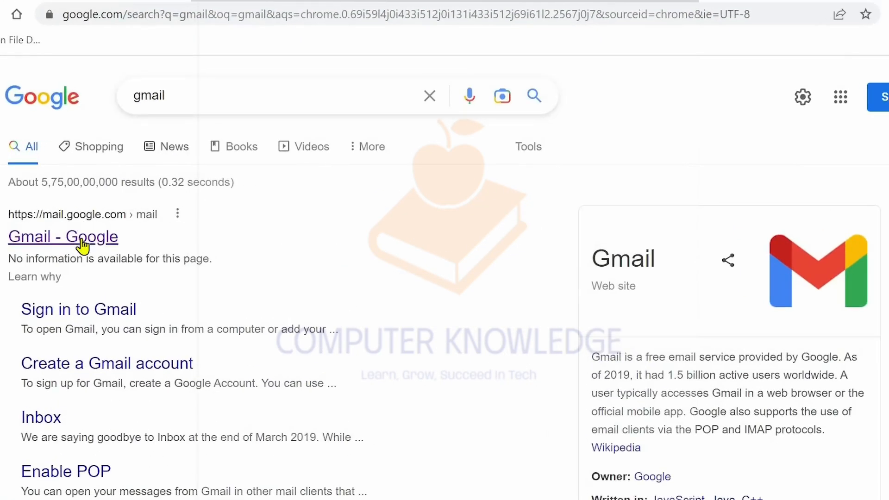
click(82, 238)
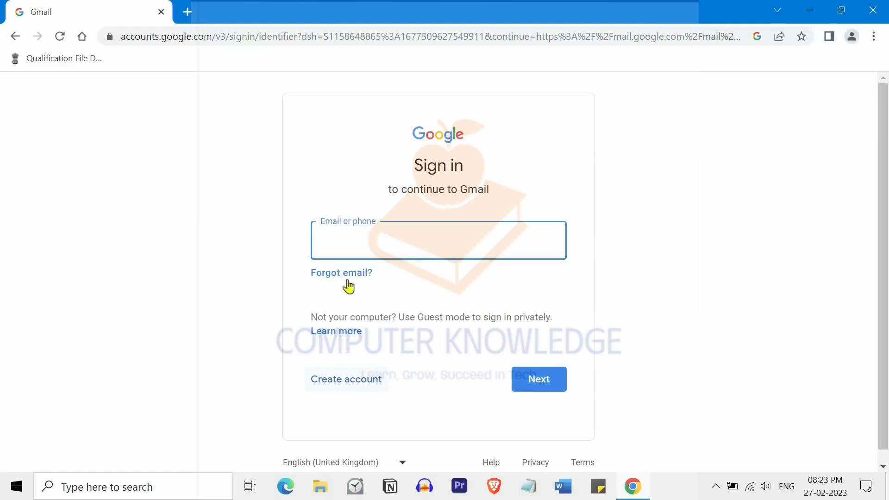
- Sign in to Gmail with the account's email address and password
click(349, 242)
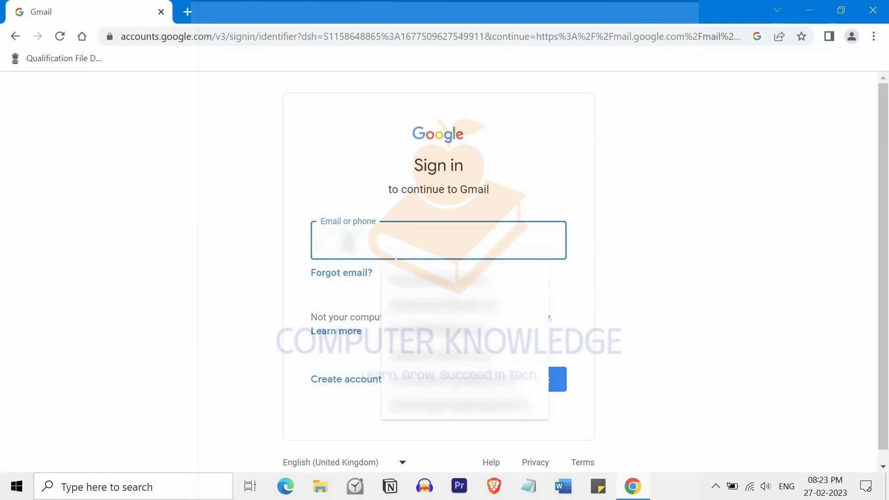
text(co)
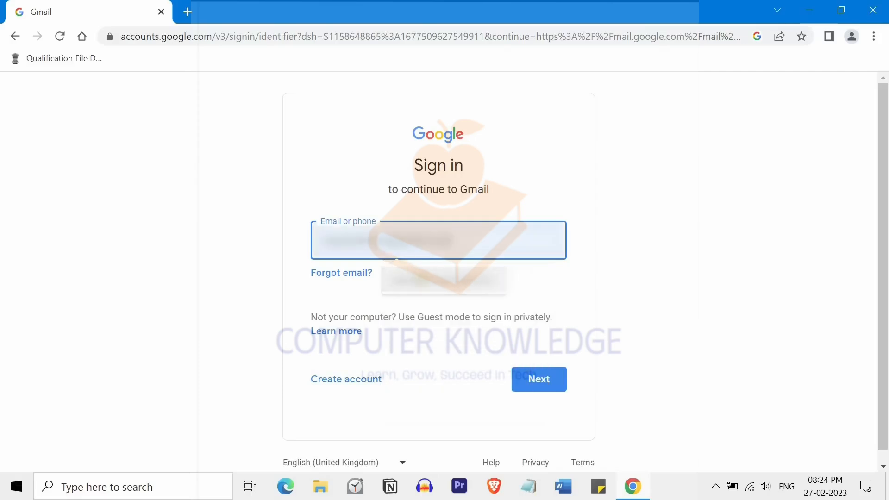
click(426, 282)
click(523, 379)
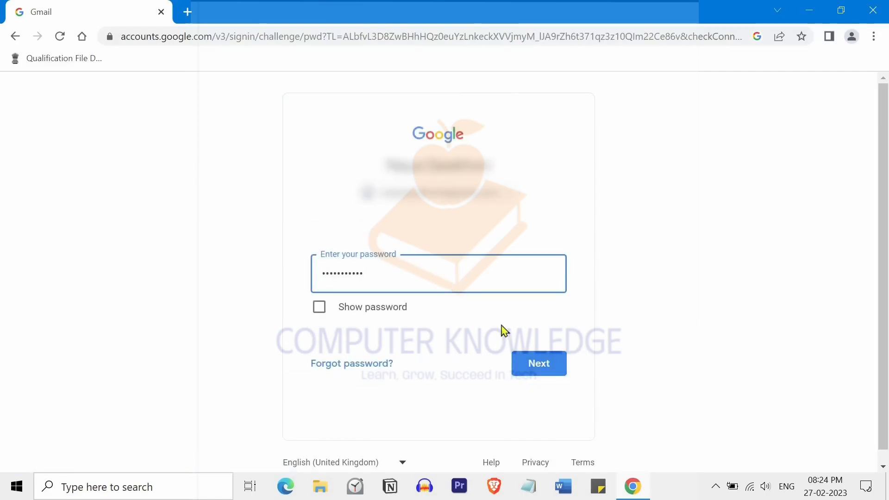
click(550, 374)
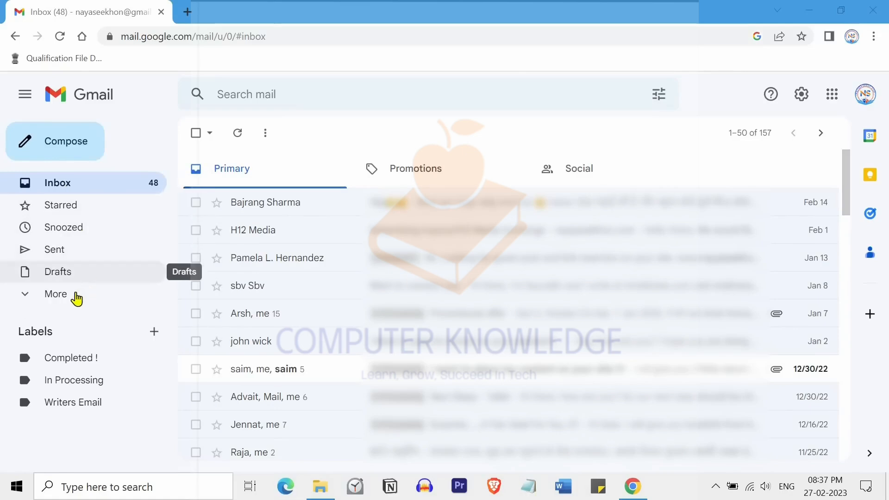
- Expand the full list of mail folders and collapse the Categories group
click(73, 298)
scroll(90, 282, down, 2)
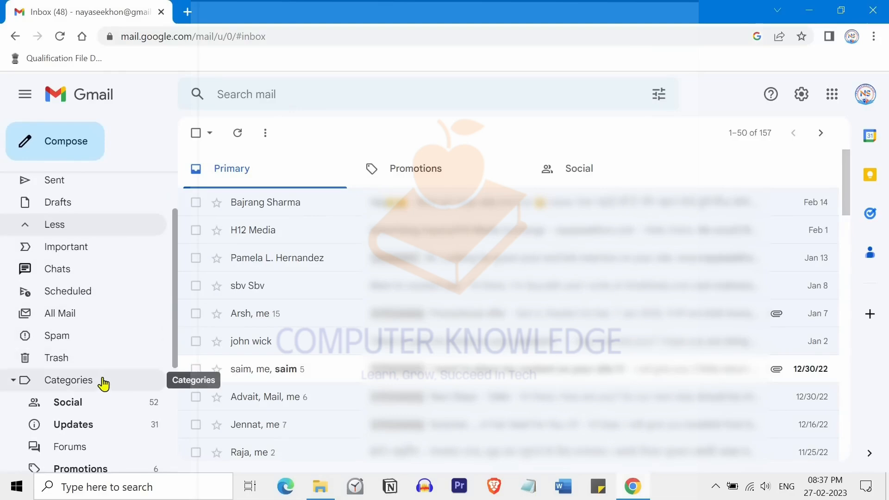
scroll(102, 383, down, 2)
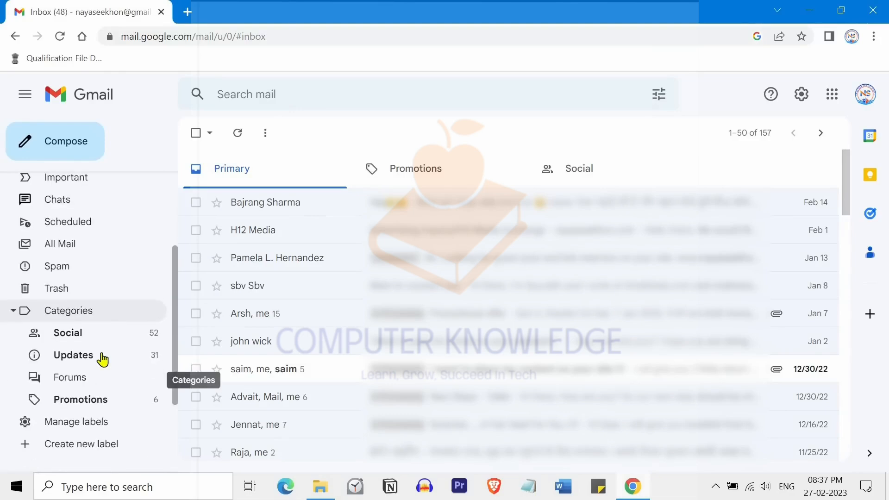
click(100, 317)
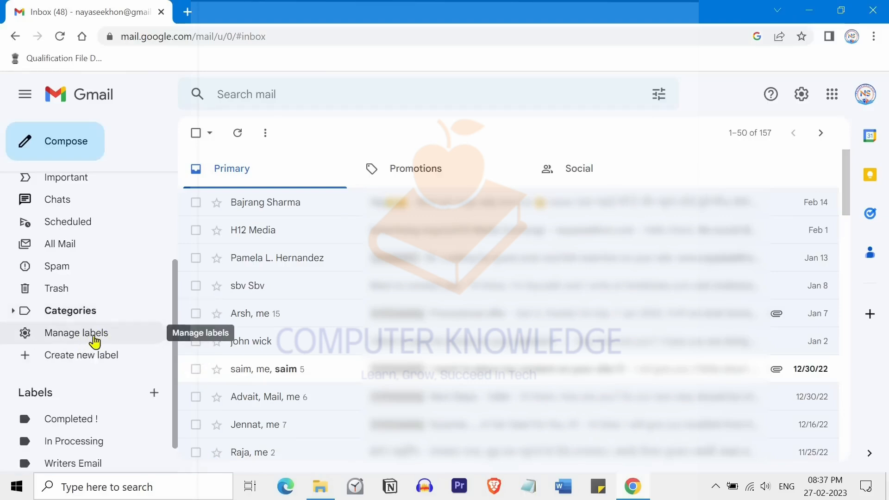
- View the label management settings, and bring up the form for creating a new label without creating one
click(89, 343)
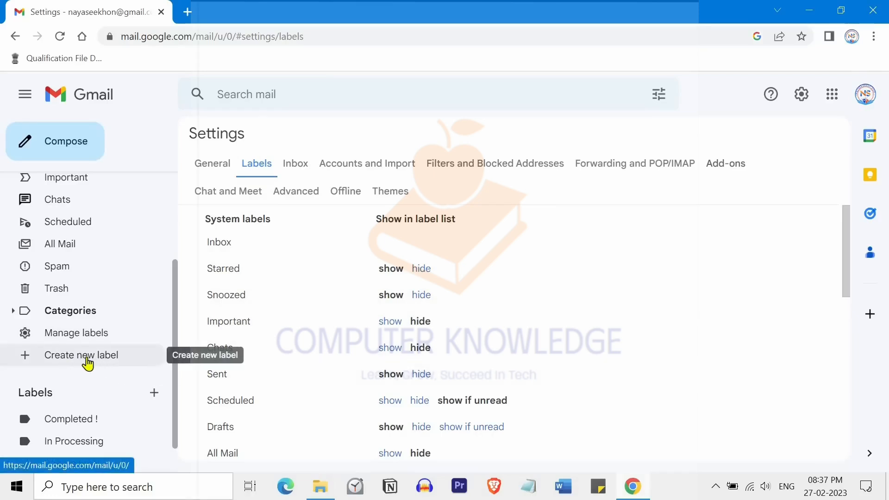
scroll(87, 364, down, 2)
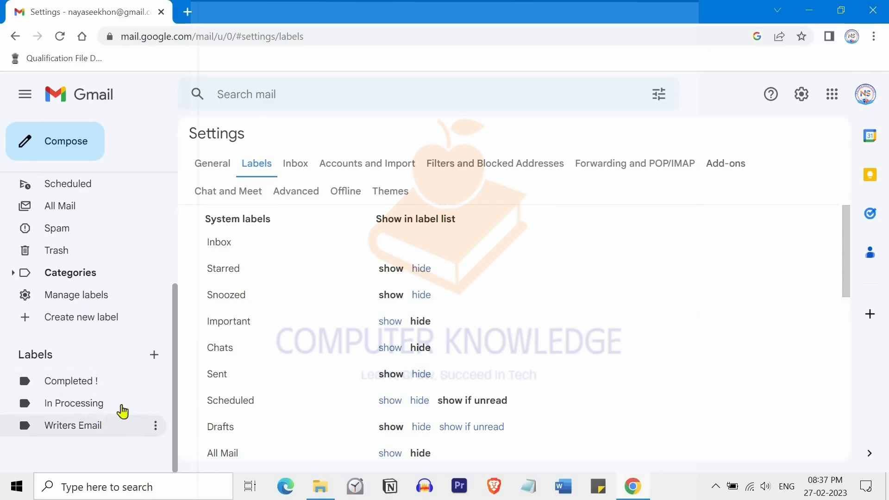
click(102, 319)
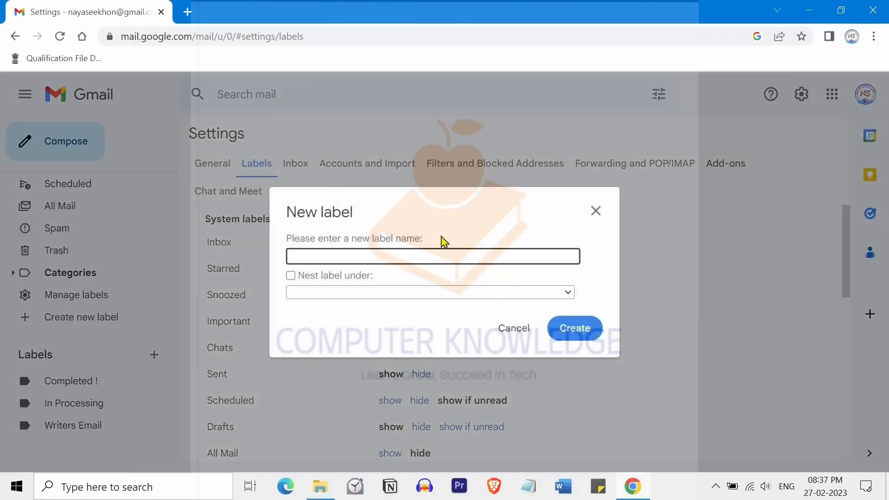
click(514, 328)
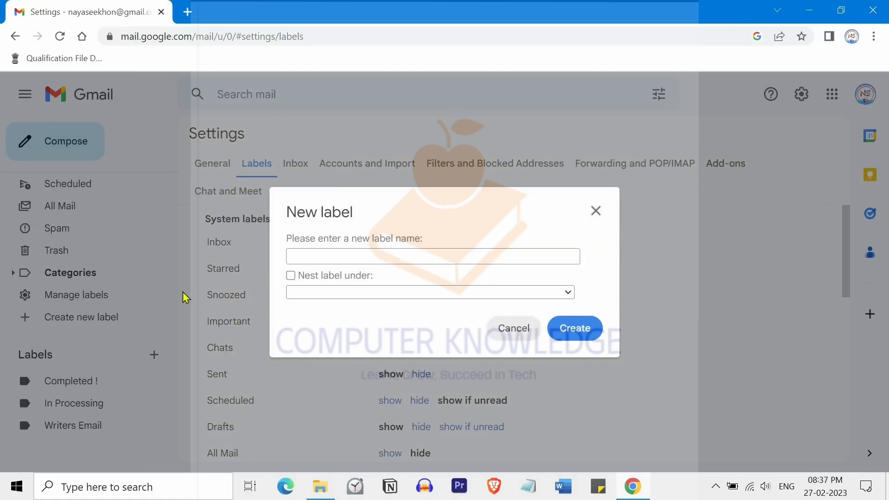
- Open a blank new message to view its recipient and subject fields, and close it without writing anything
scroll(144, 255, up, 1)
scroll(134, 231, up, 4)
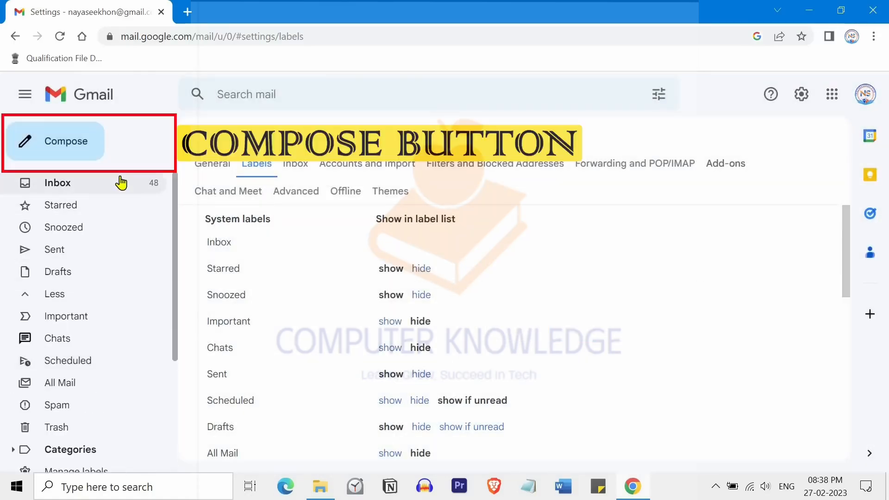
click(79, 149)
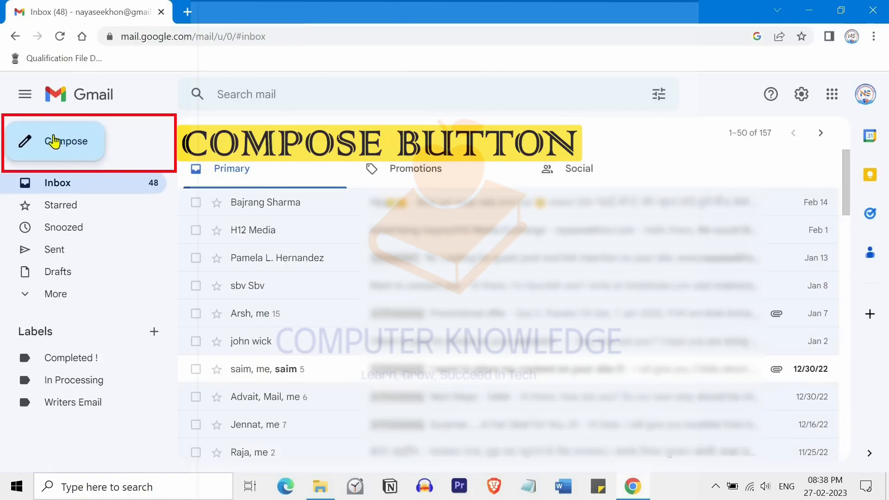
click(67, 146)
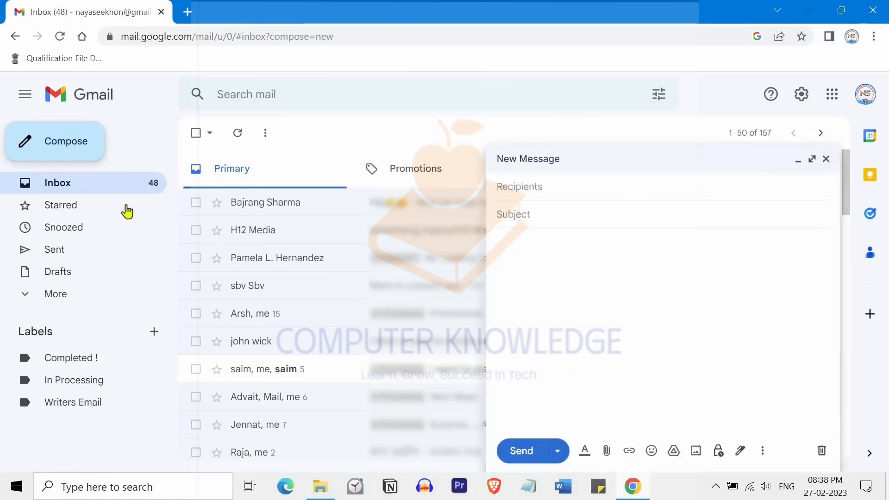
click(643, 194)
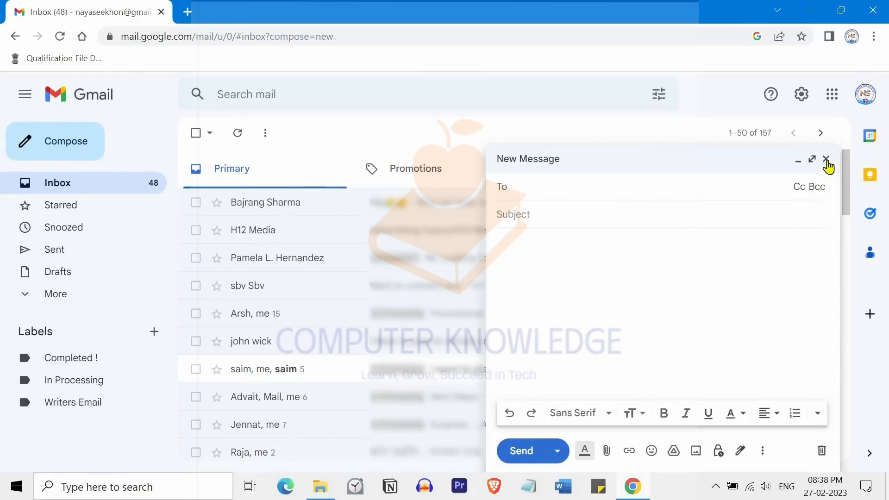
key(Escape)
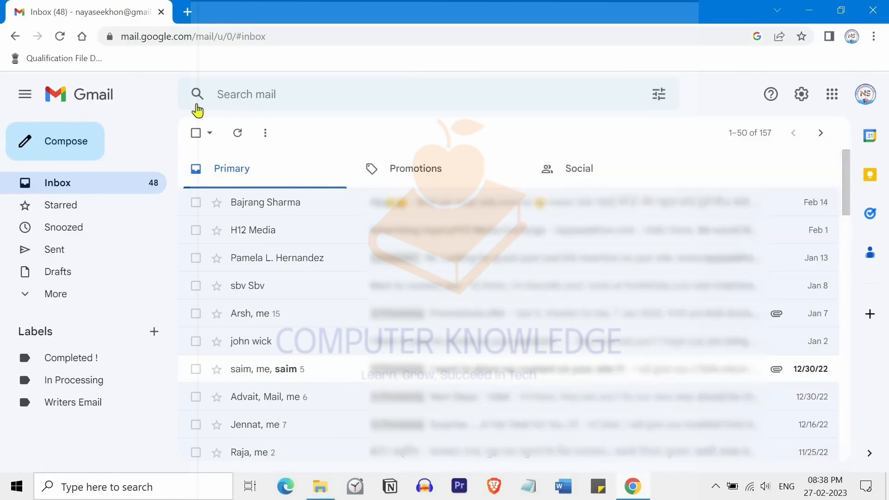
- Collapse the main folder sidebar to icons and expand it again
click(31, 97)
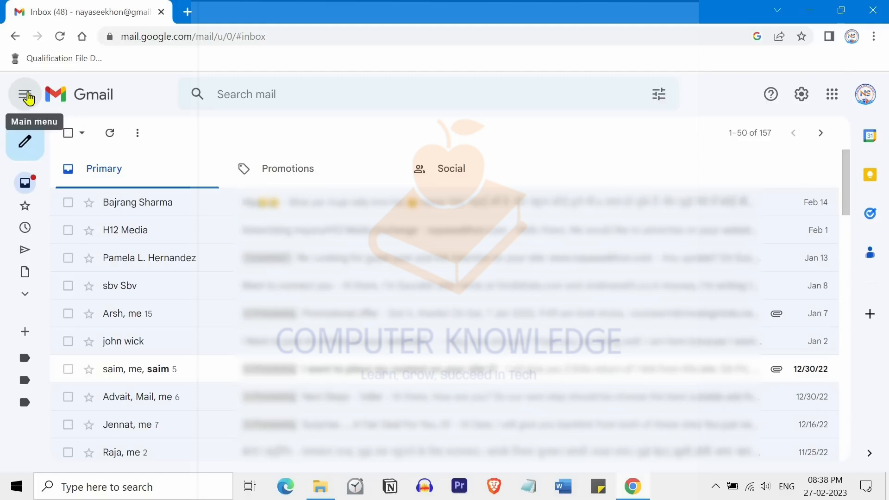
click(27, 97)
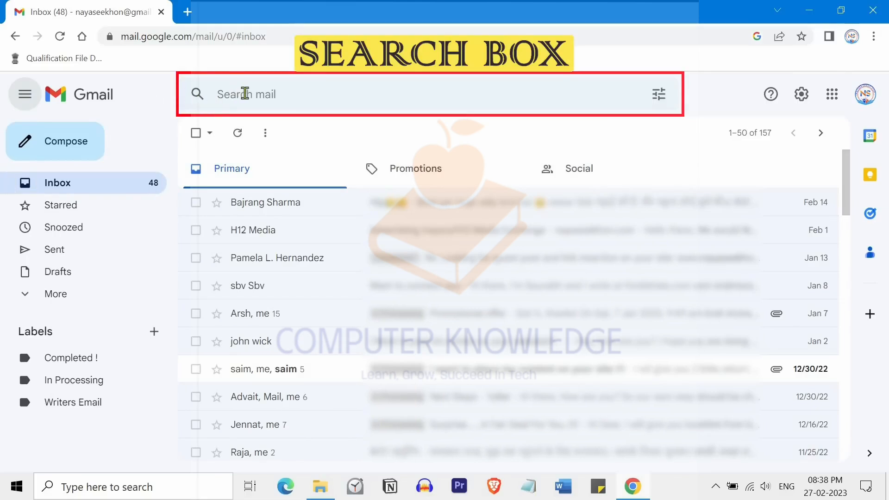
- Look up "adver" in the mailbox search suggestions and clear the search text
click(262, 96)
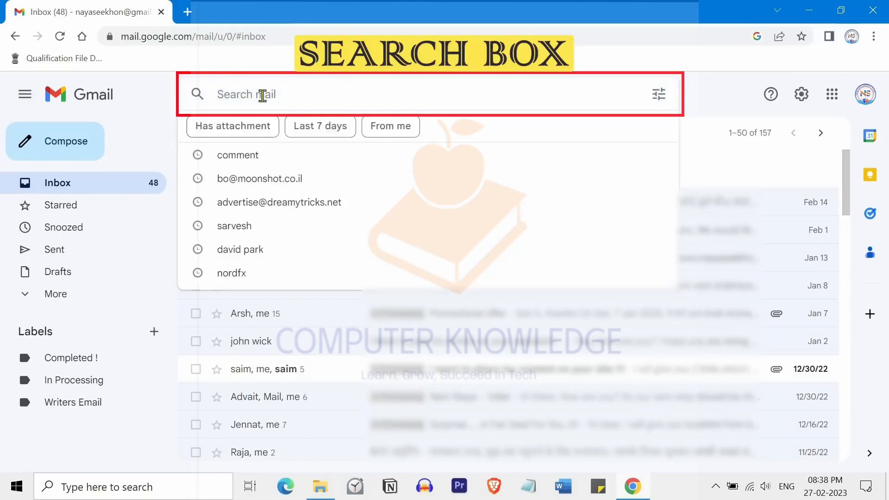
text(adver)
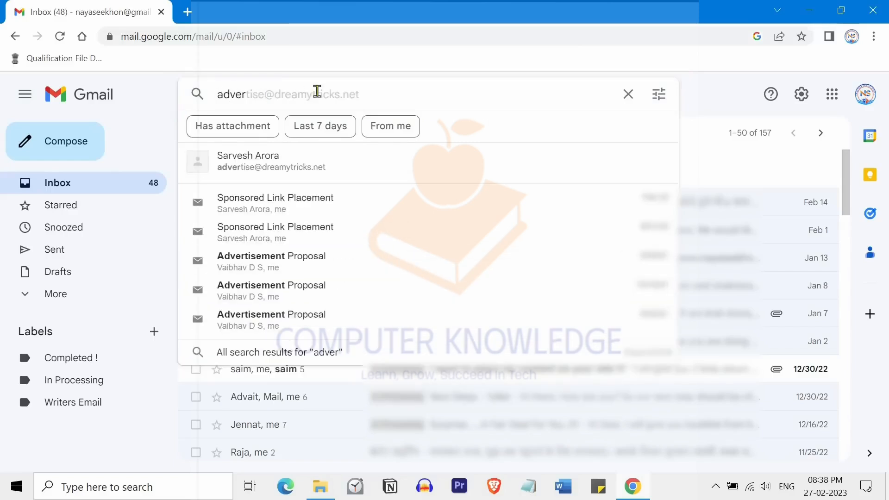
click(627, 94)
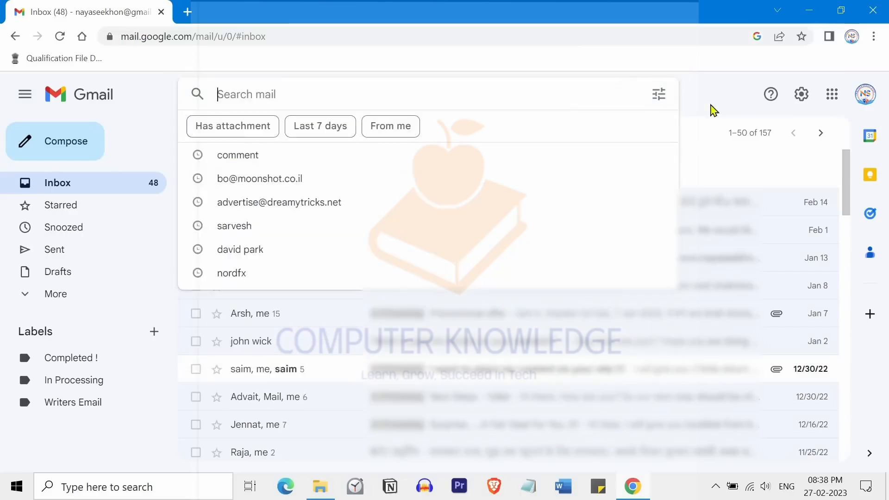
- View the support options and the list of Google apps, closing each without choosing anything
click(772, 97)
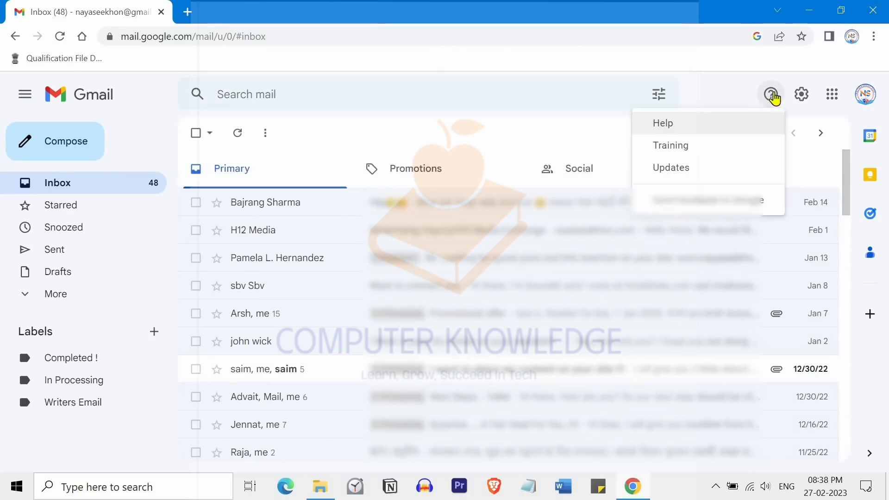
click(772, 96)
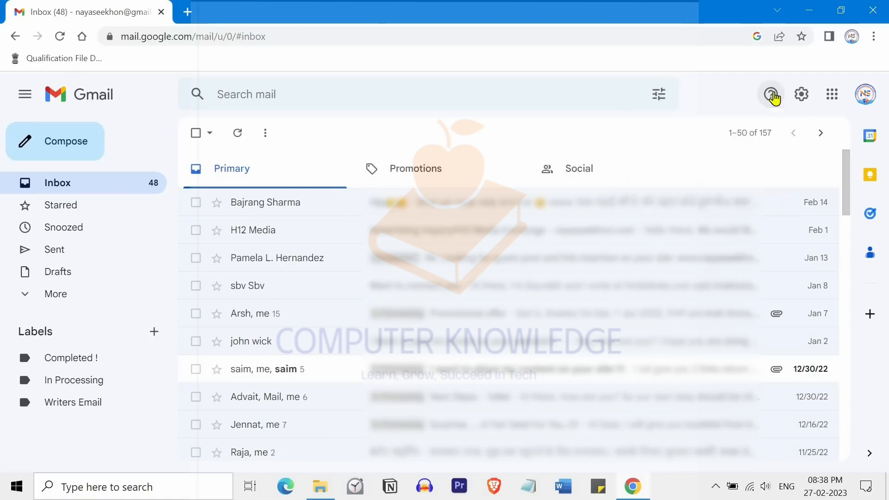
click(832, 97)
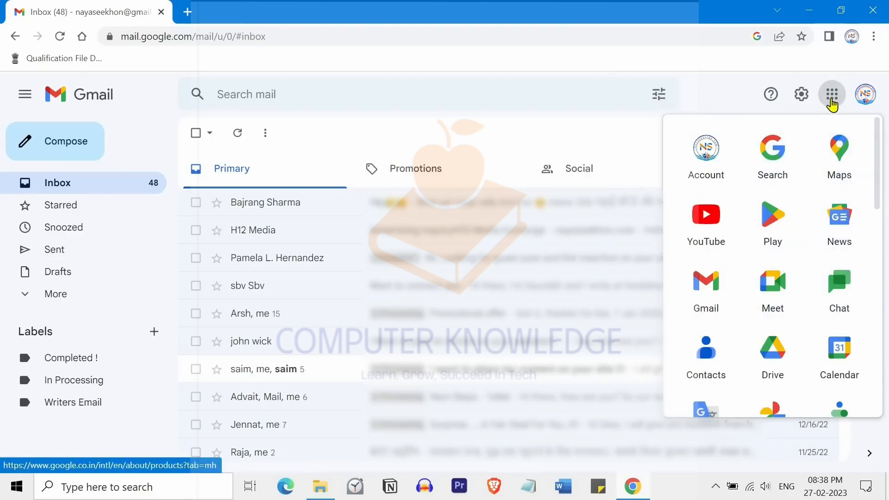
click(832, 98)
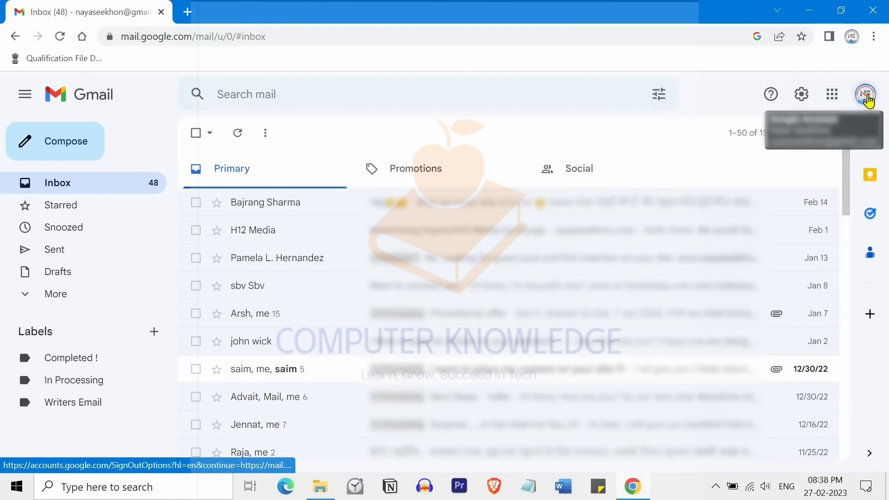
- View the Google account options without signing out, and hide the side panel of companion apps
click(866, 95)
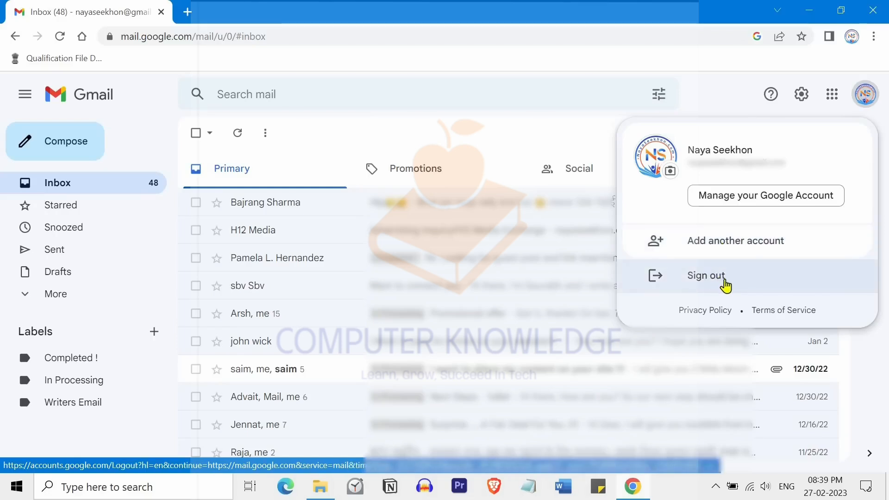
click(599, 136)
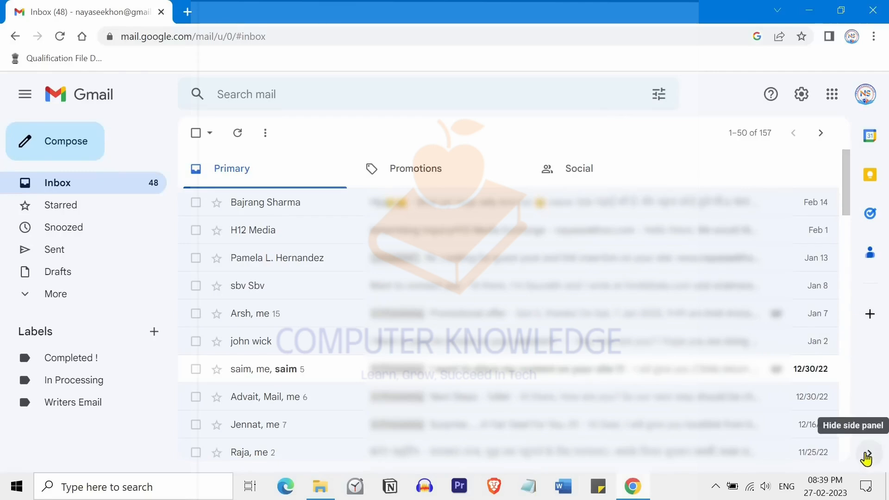
click(869, 458)
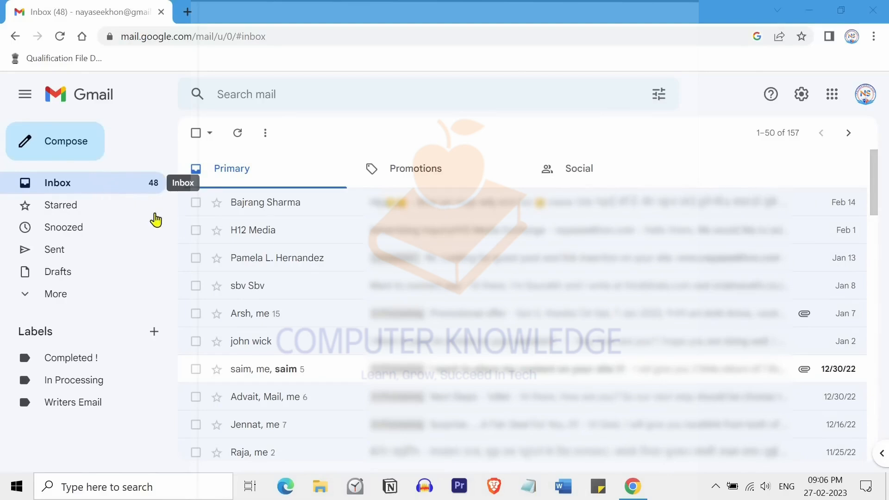
- Star the H12 Media conversation, check it in the Starred folder, and return to the inbox
click(217, 230)
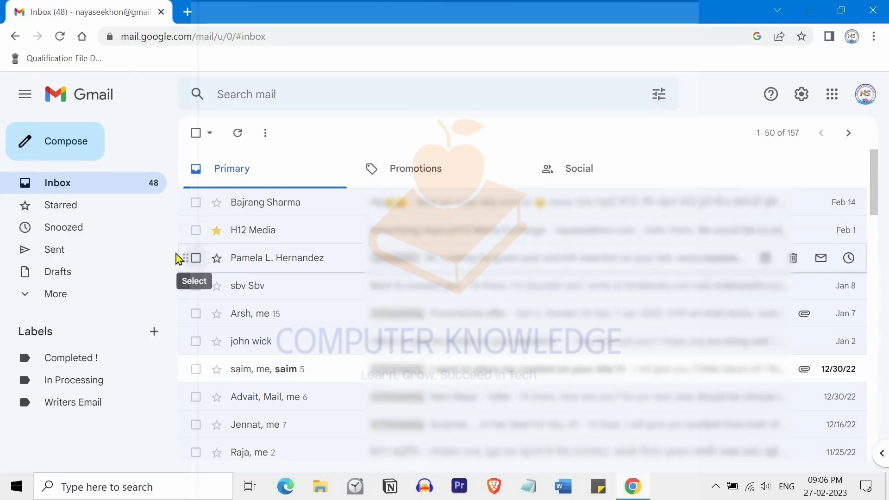
click(109, 207)
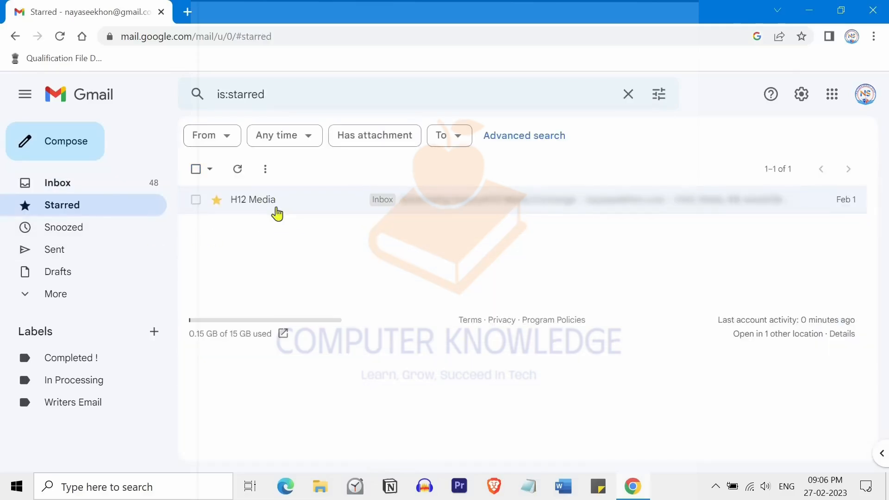
click(128, 190)
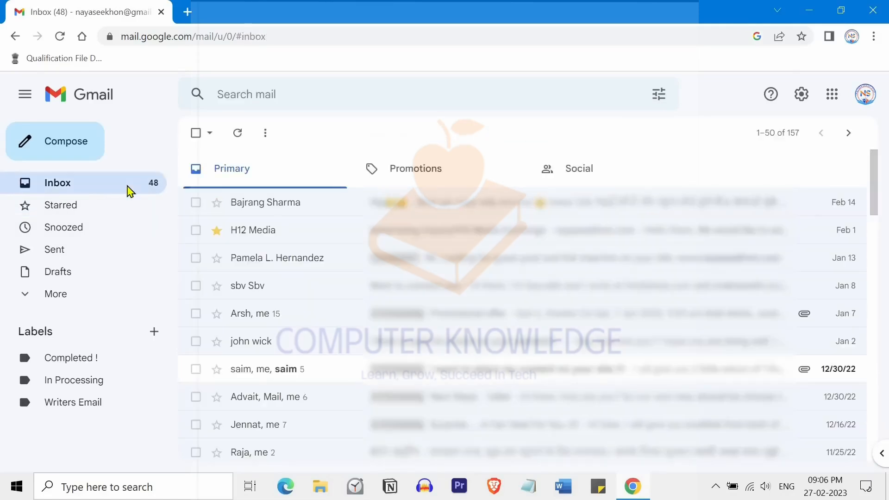
- Select and deselect the H12 Media conversation, and do the same with all conversations on the page
click(196, 232)
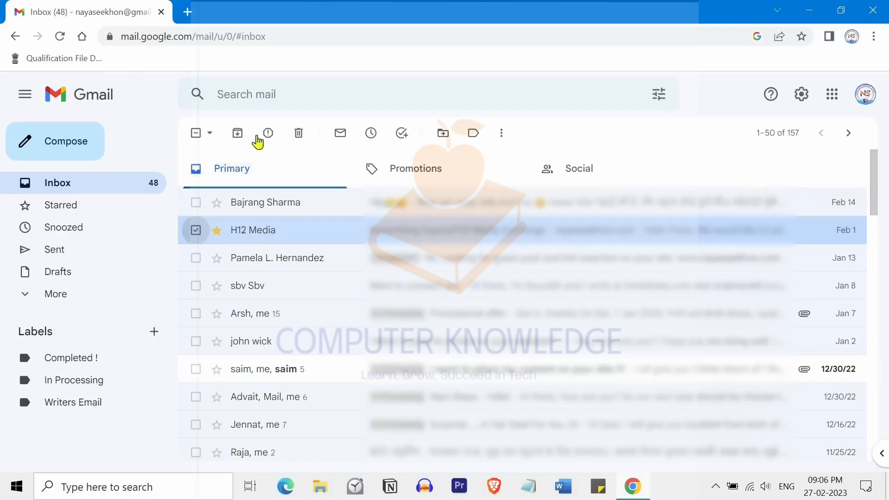
click(196, 136)
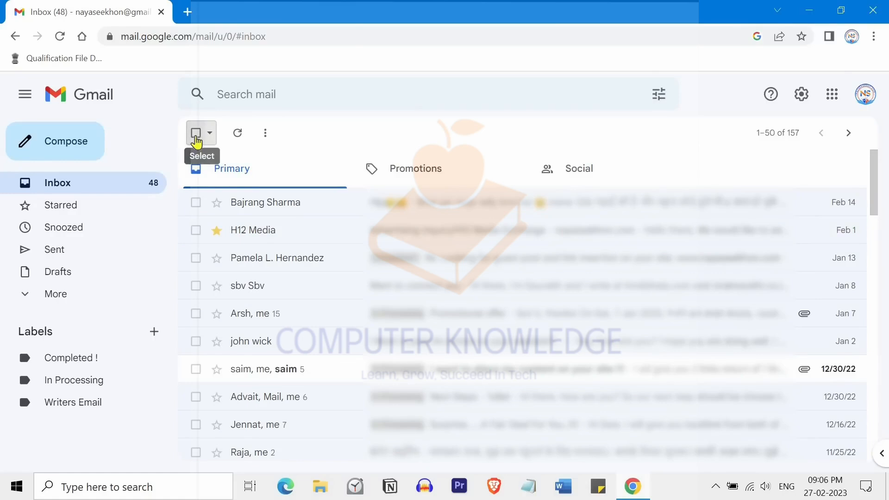
click(196, 134)
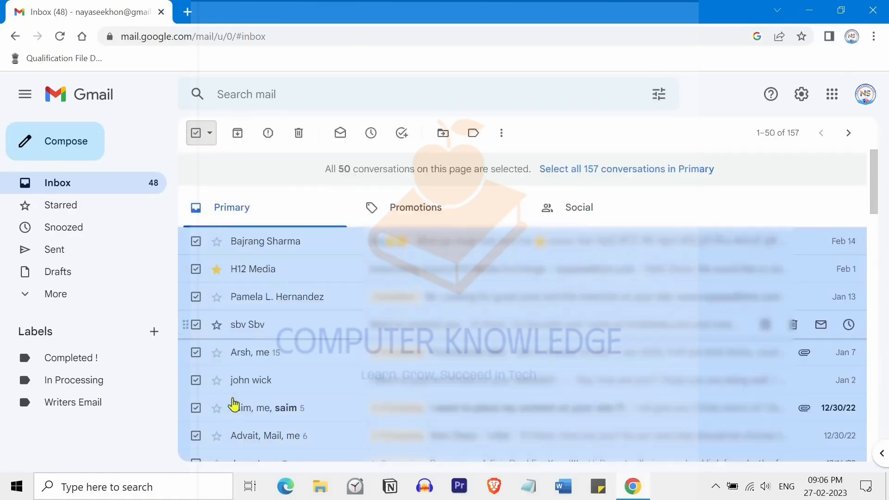
click(211, 135)
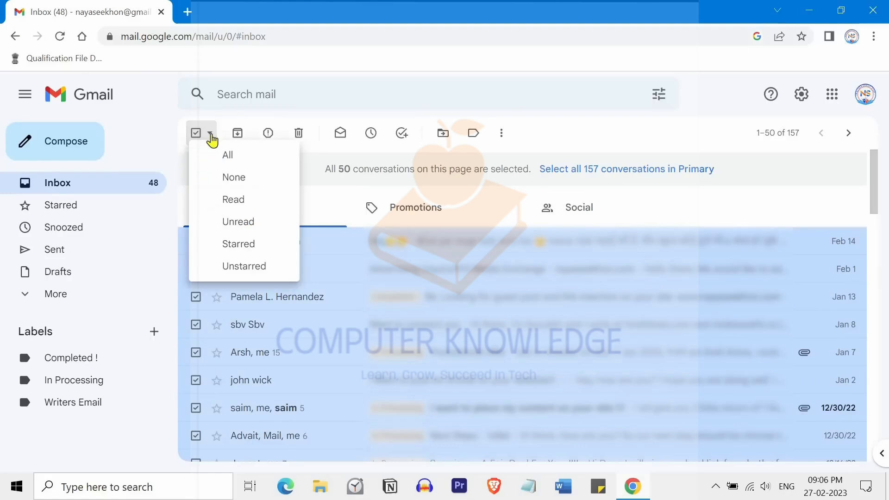
click(240, 182)
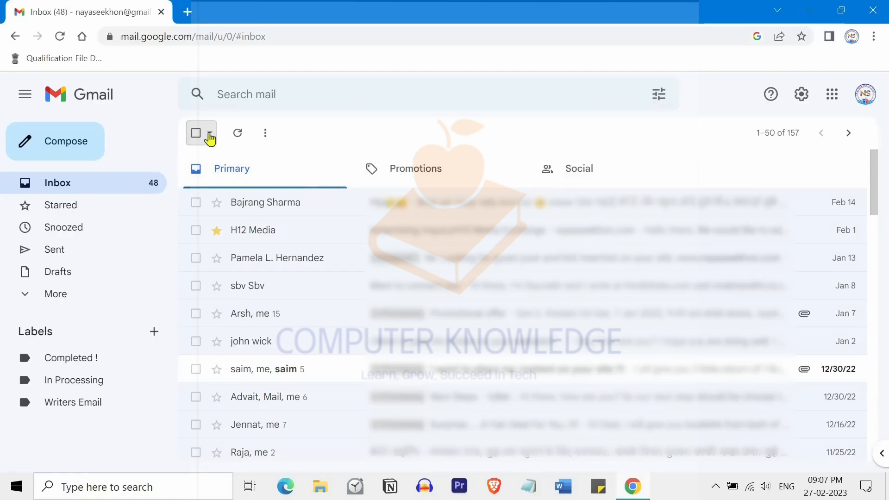
- Bulk-select the inbox conversations by status, trying Read, Unread, Starred and Unstarred in turn
click(209, 133)
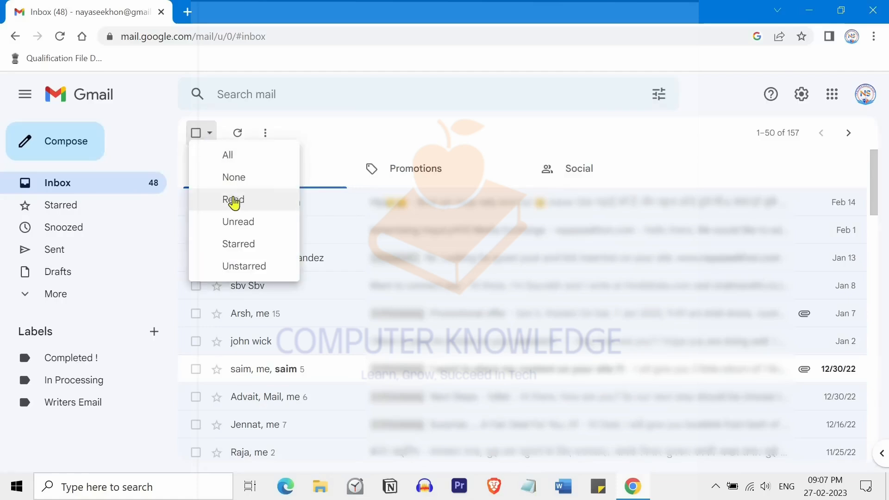
click(234, 200)
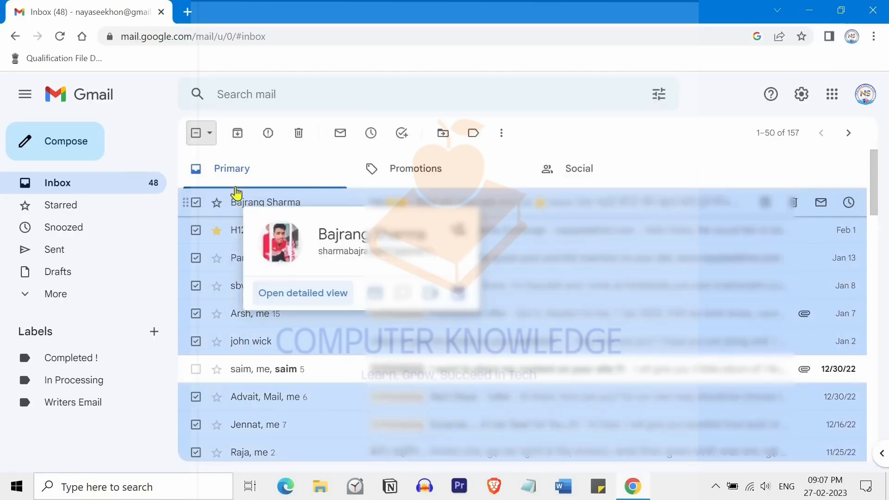
click(211, 134)
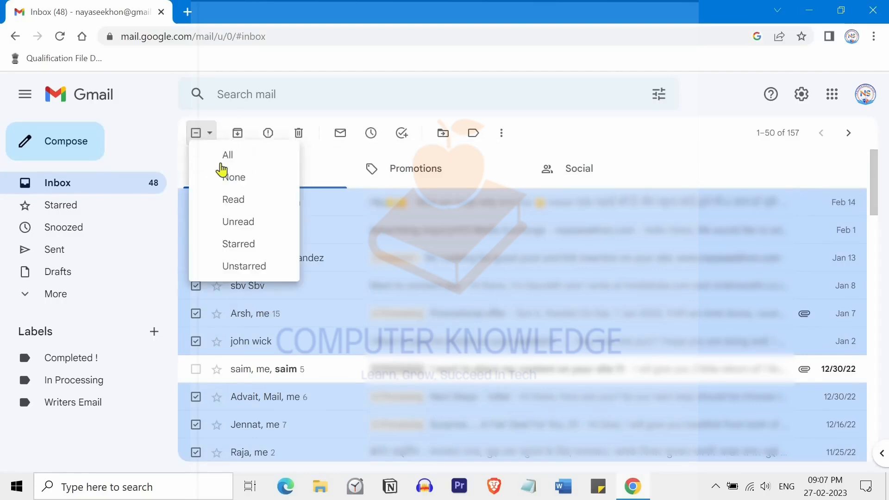
click(239, 222)
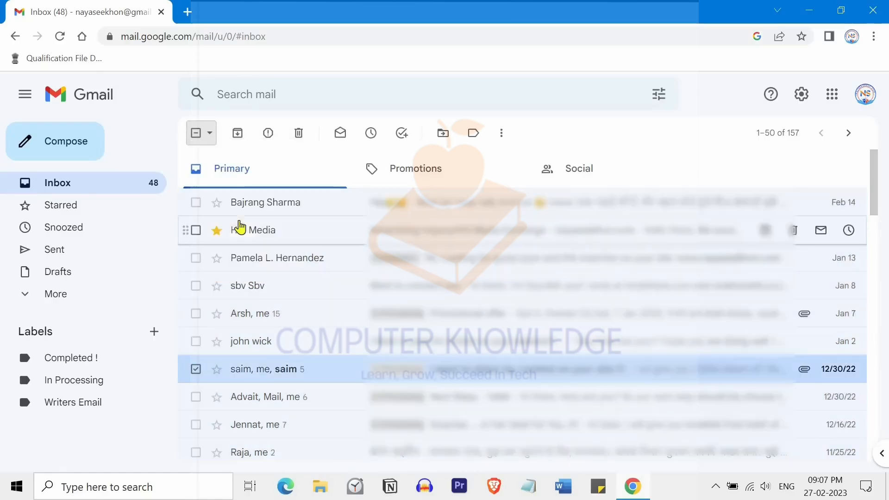
click(209, 134)
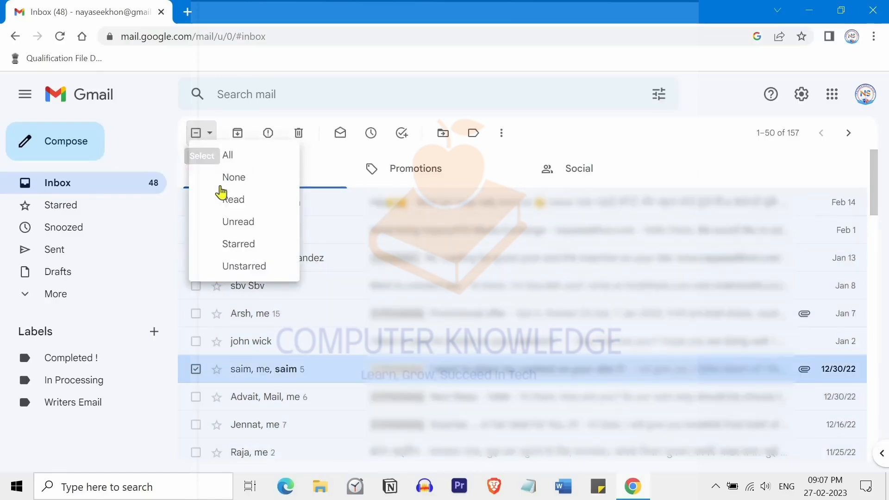
click(239, 244)
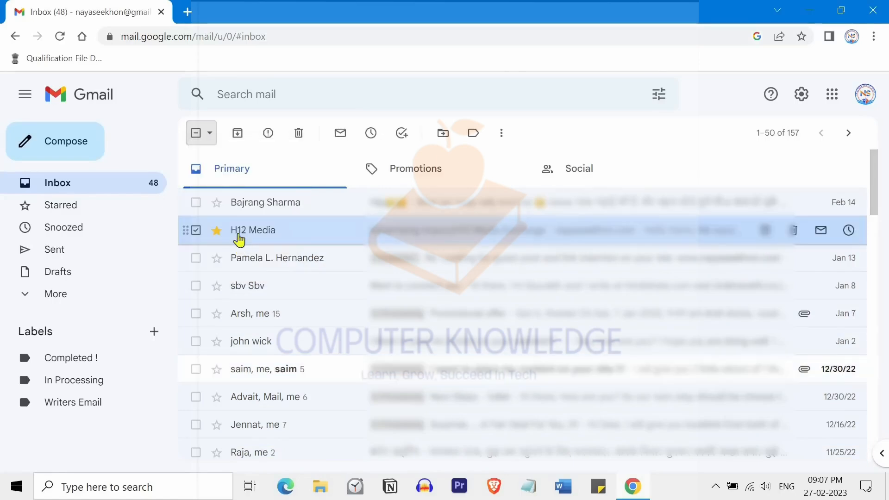
click(209, 134)
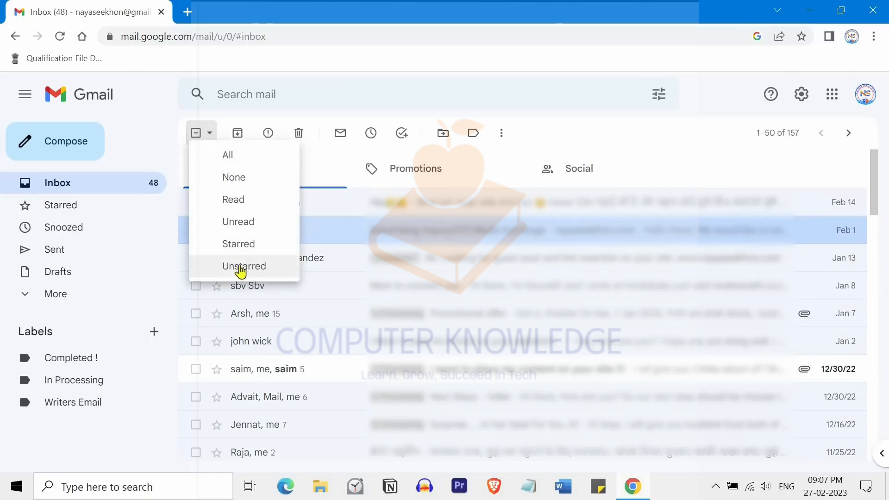
click(241, 266)
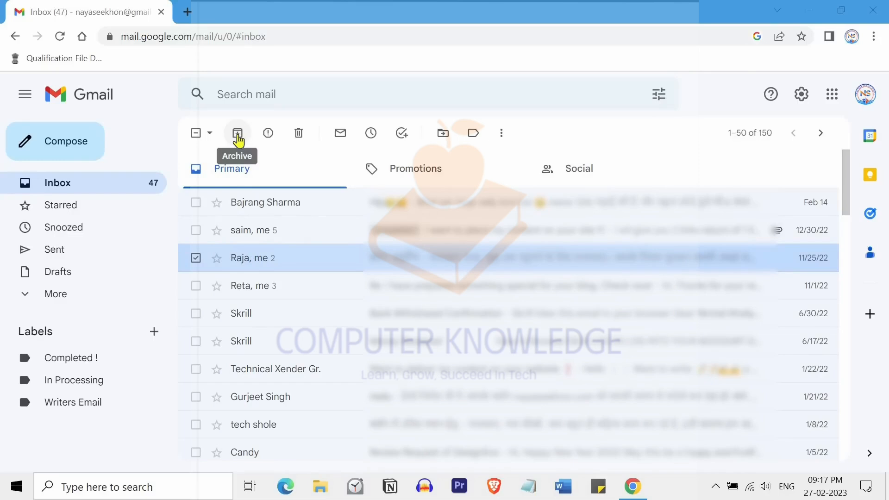
- Archive the selected conversation dated 11/25/22, and report the conversation dated 11/1/22 as spam
click(237, 134)
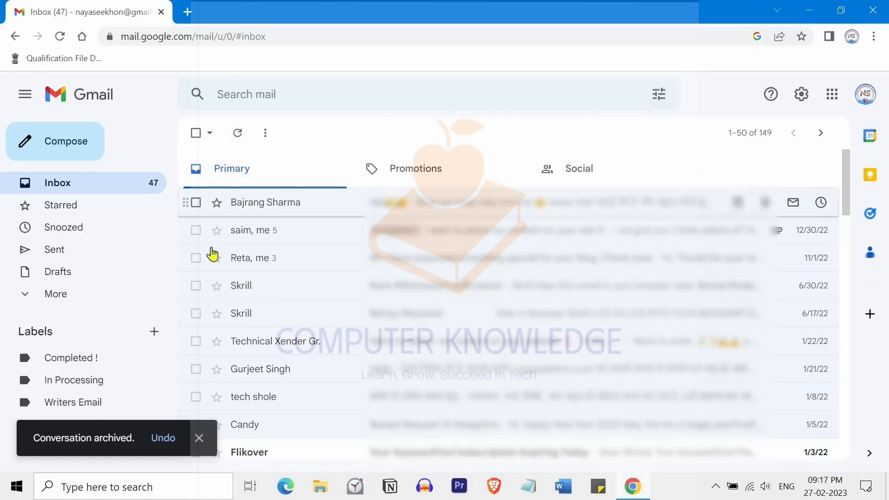
click(196, 257)
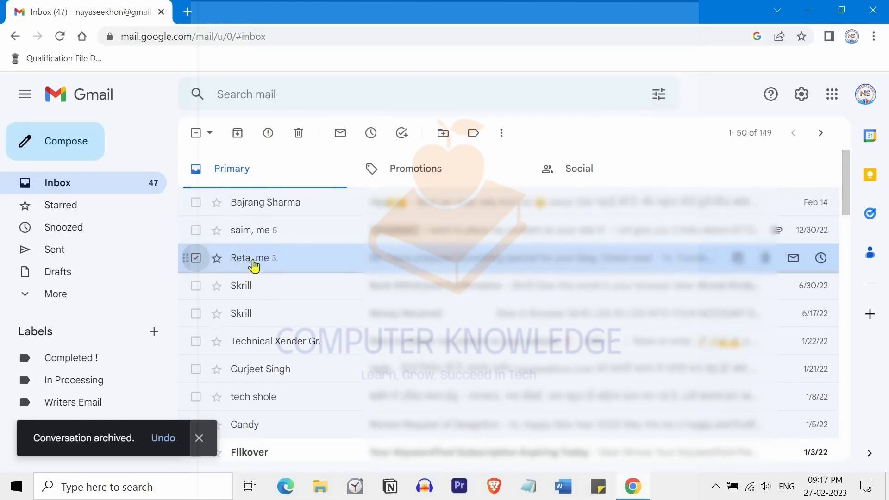
click(268, 134)
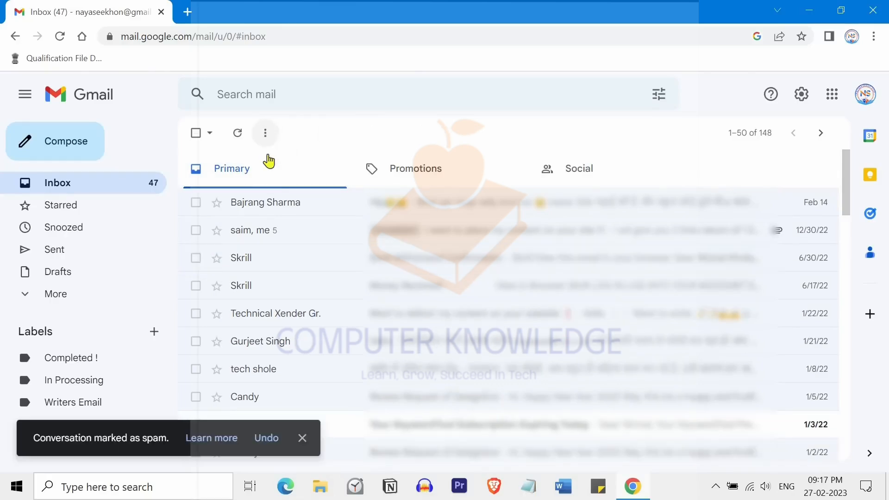
- Delete the Skrill conversation dated 6/30/22 from the inbox
click(197, 258)
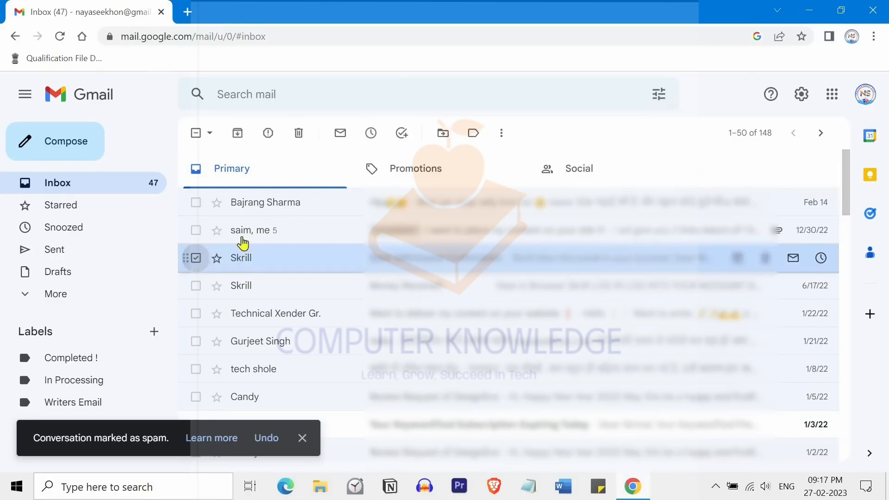
click(298, 134)
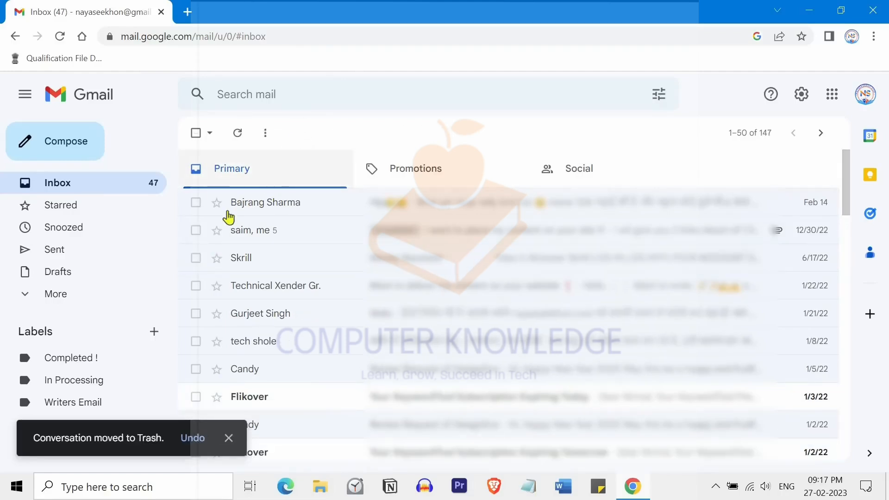
- Select the conversation dated 12/30/22, mark it as unread, and mark it as read again
click(196, 230)
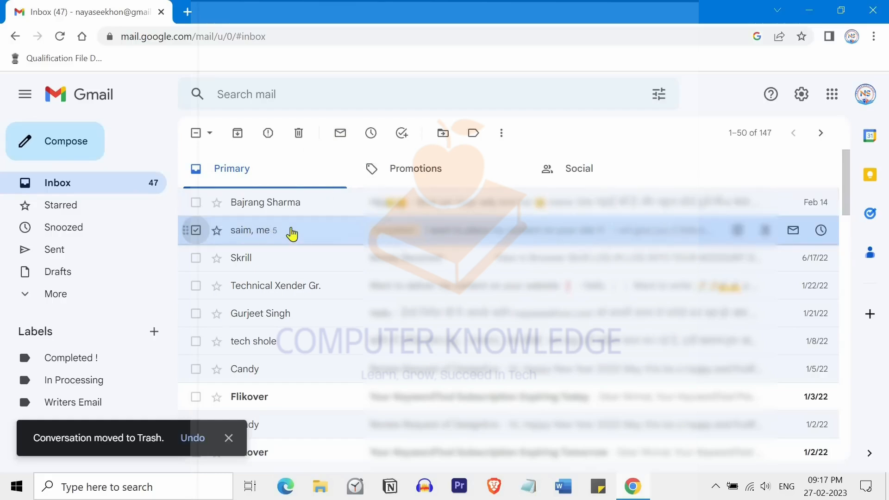
click(341, 134)
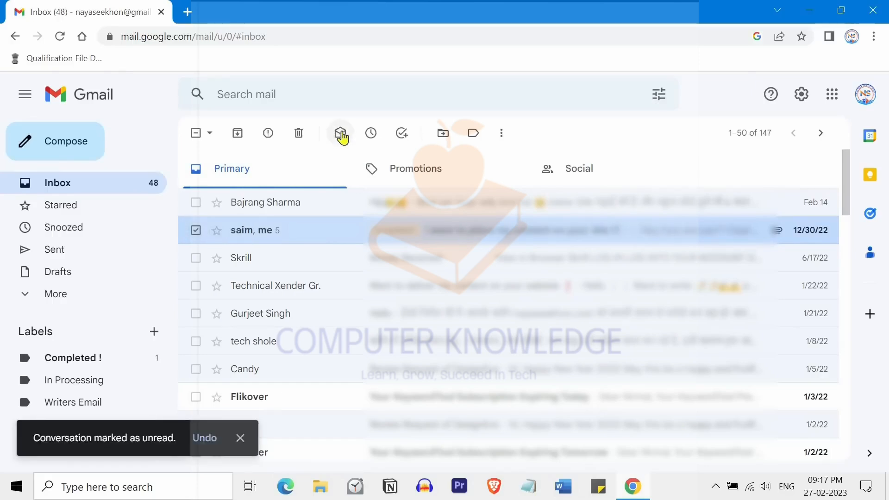
click(341, 134)
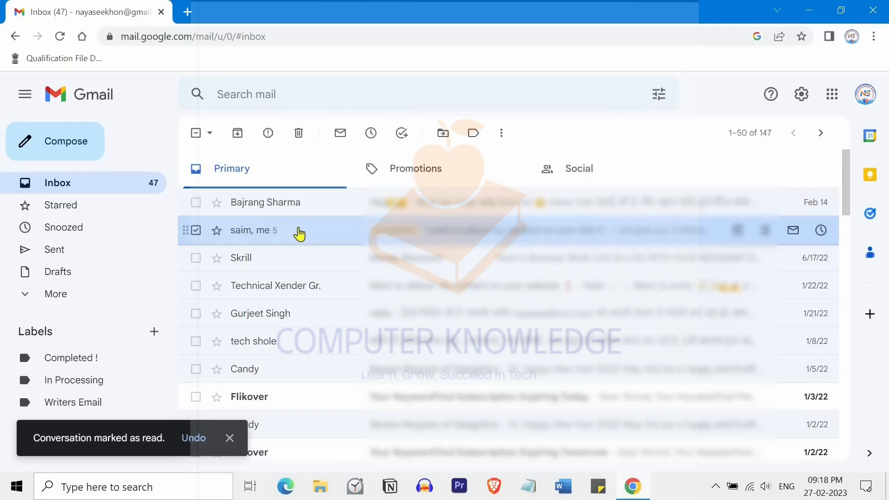
- Snooze the selected conversation until tomorrow, Tue, 8:00 AM, check it in the Snoozed folder, and return to the inbox
click(372, 134)
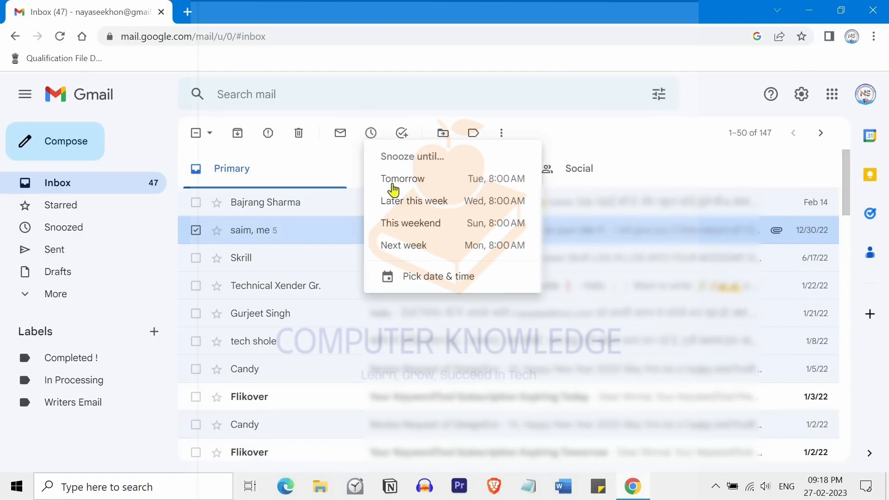
click(426, 186)
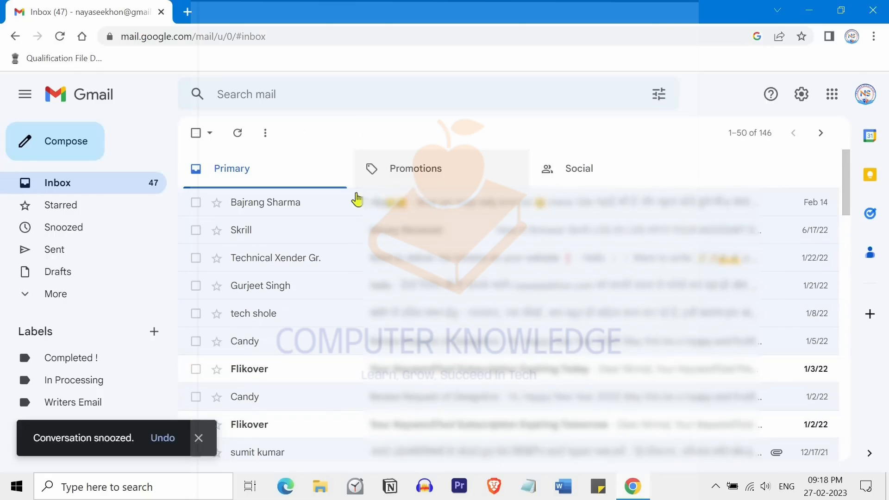
click(112, 232)
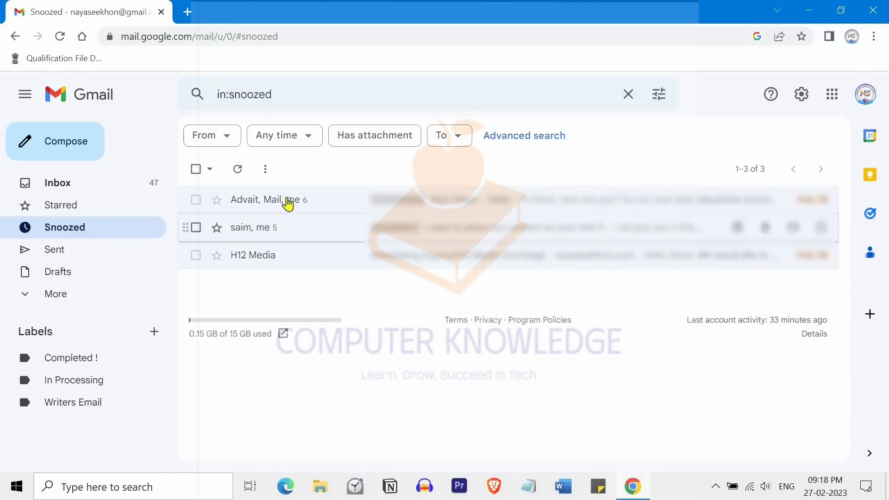
click(154, 185)
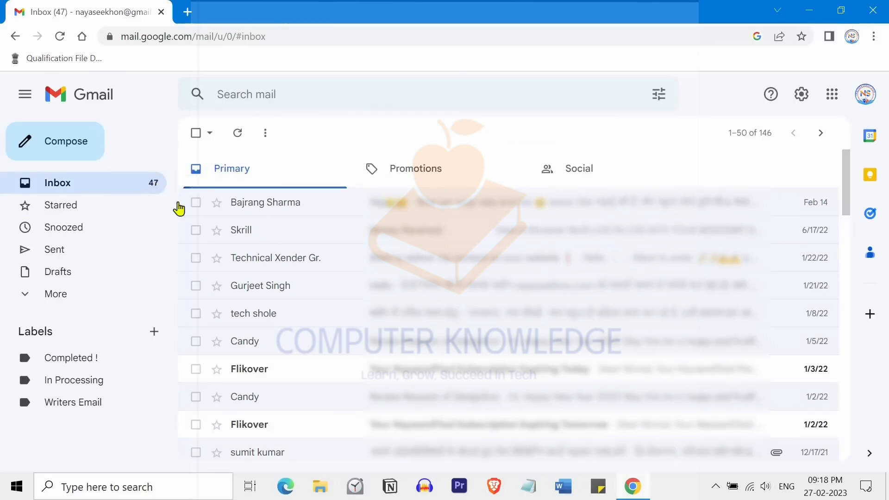
- Add the Skrill conversation dated 6/17/22 to My Tasks, and close the task list
click(195, 230)
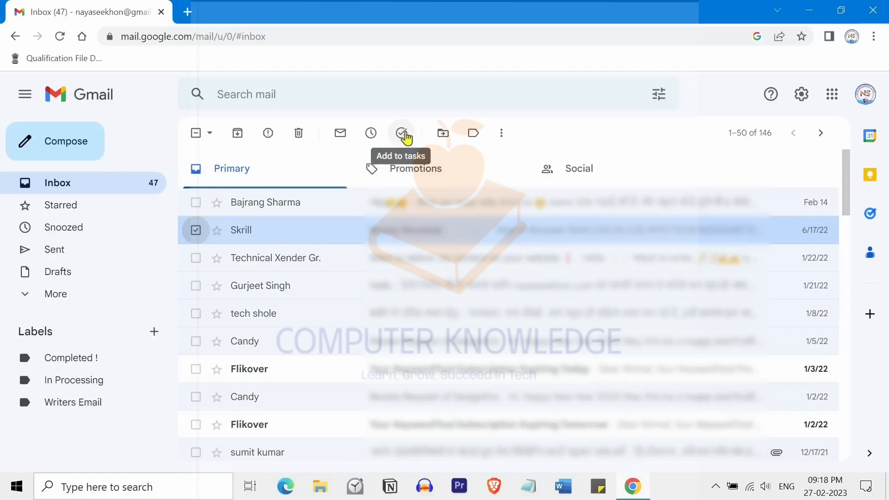
click(403, 135)
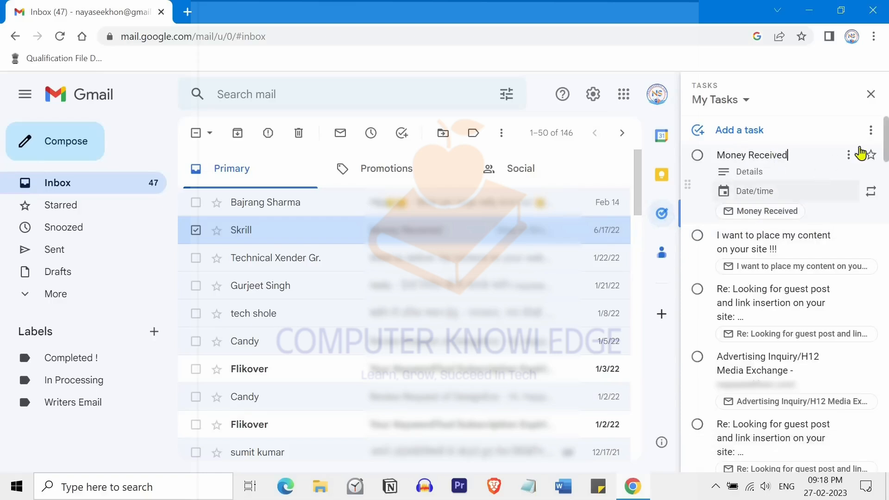
click(871, 94)
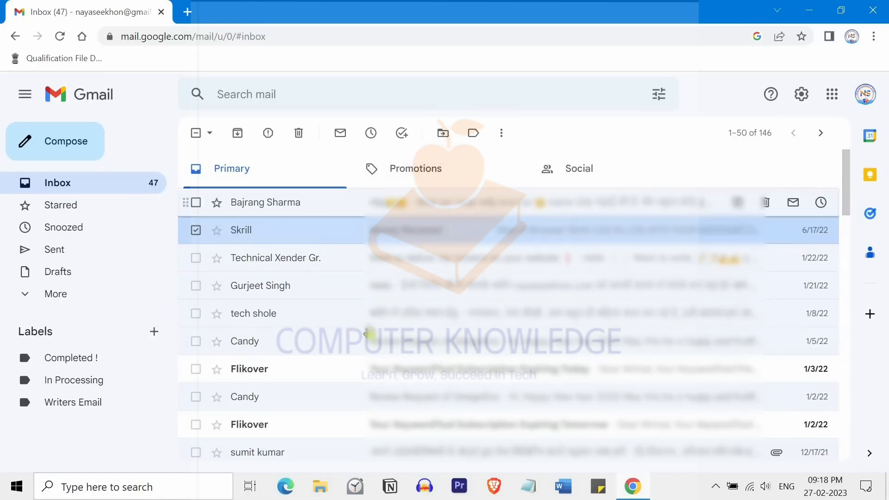
- Check the destinations for moving the selected Skrill conversation, and apply the "Completed !" label to it
click(444, 136)
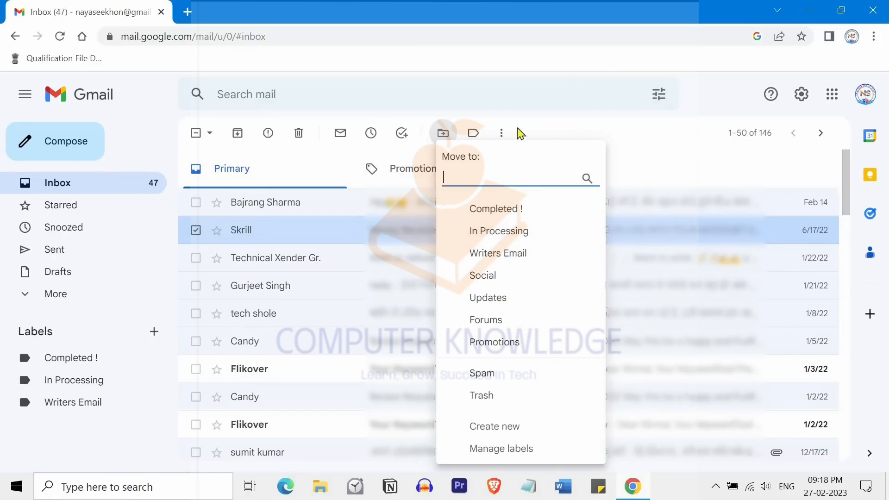
click(538, 133)
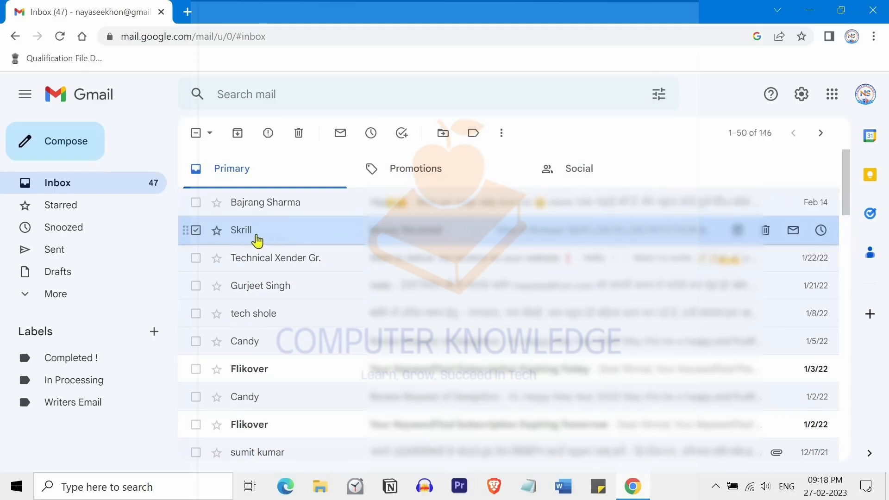
click(473, 134)
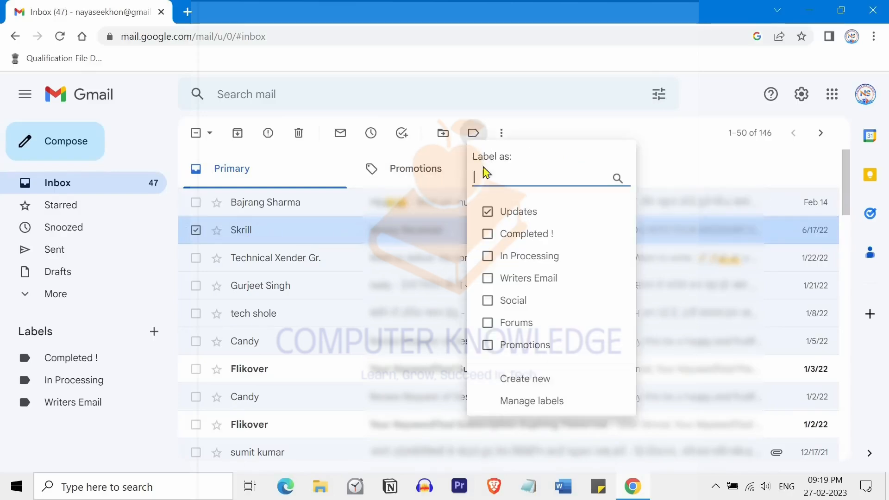
click(487, 234)
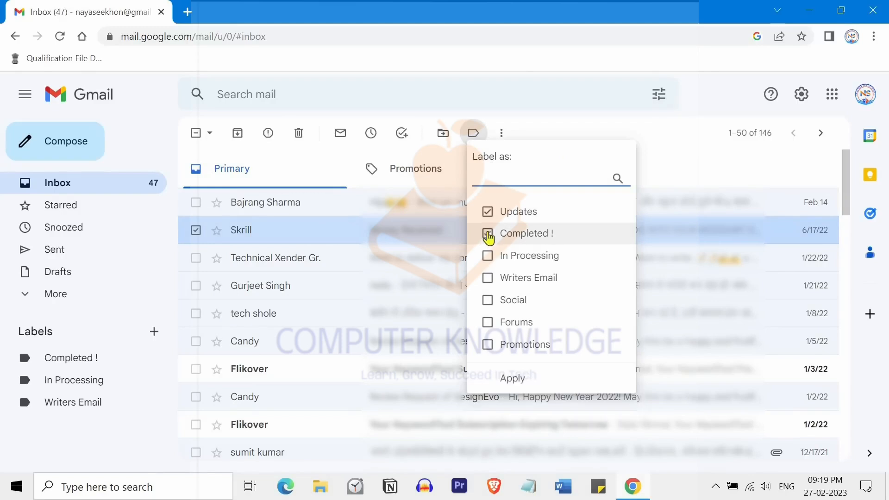
click(512, 379)
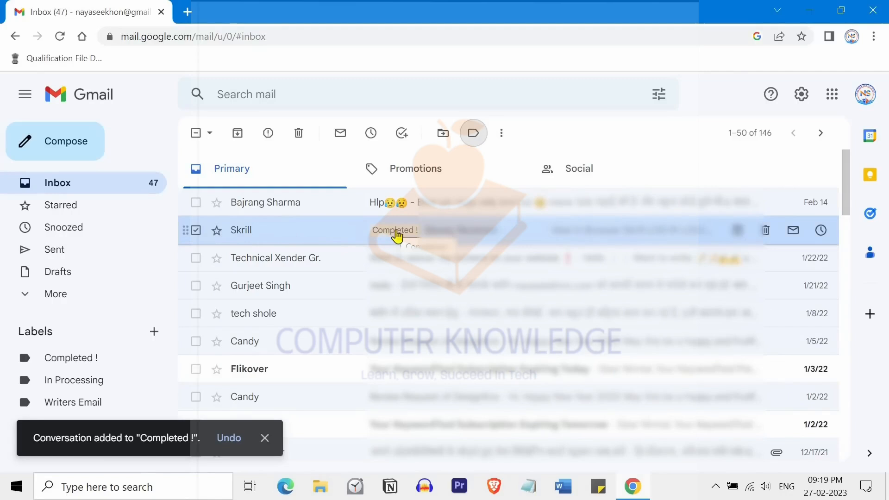
- View the additional actions for the selected conversation, and page to the older inbox conversations and back
click(503, 135)
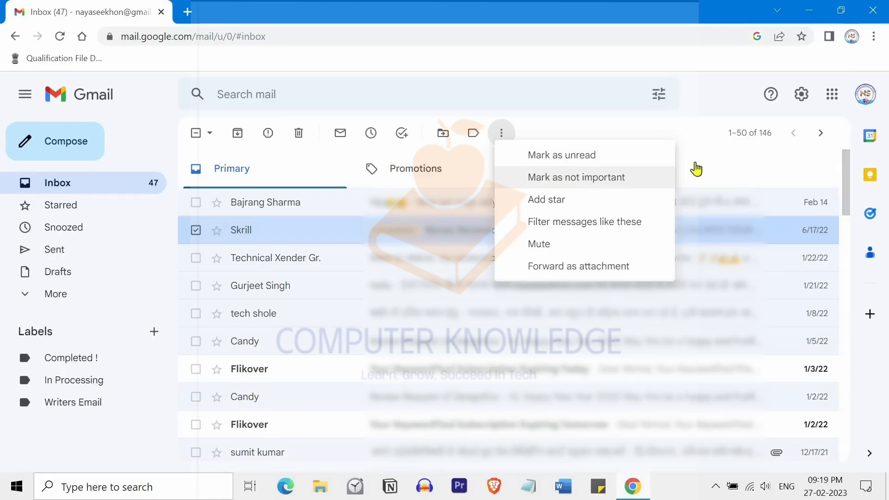
click(703, 144)
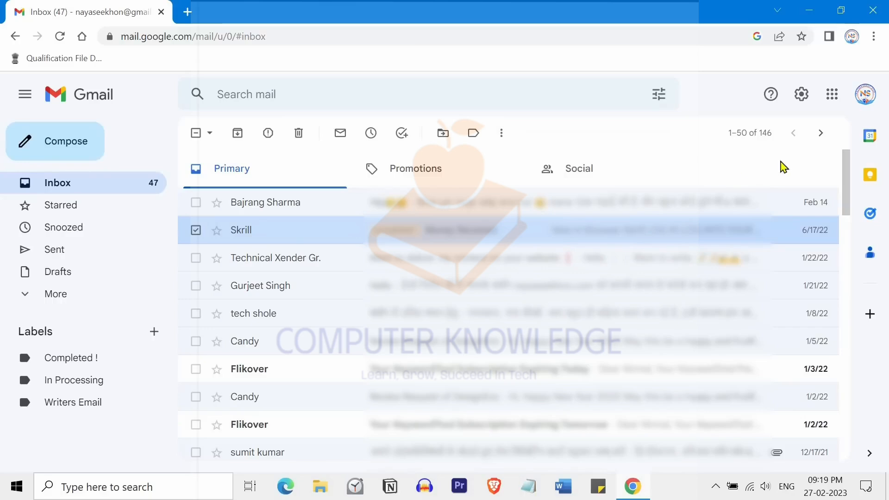
click(821, 136)
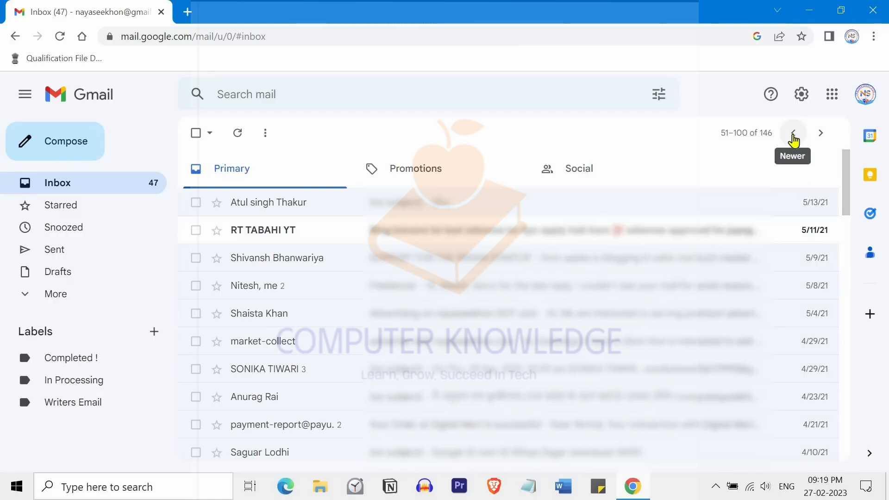
click(793, 134)
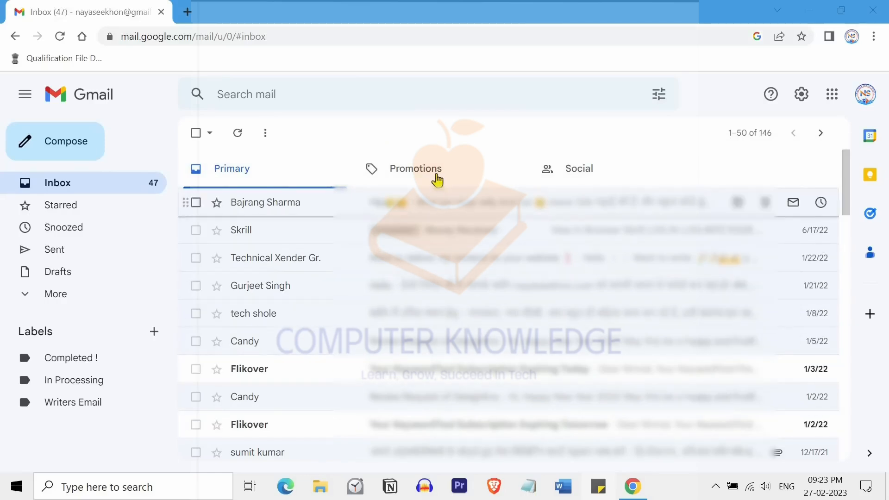
- View the Promotions and Social categories of the inbox, and return to Primary
click(434, 178)
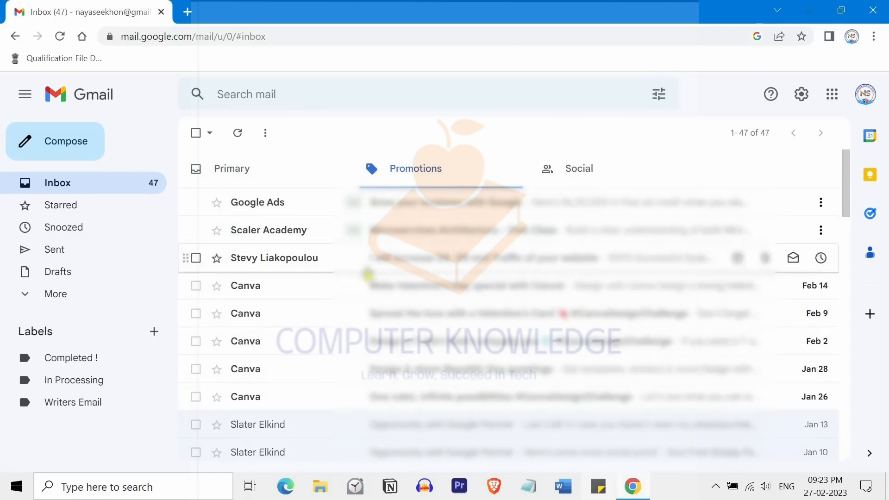
click(587, 175)
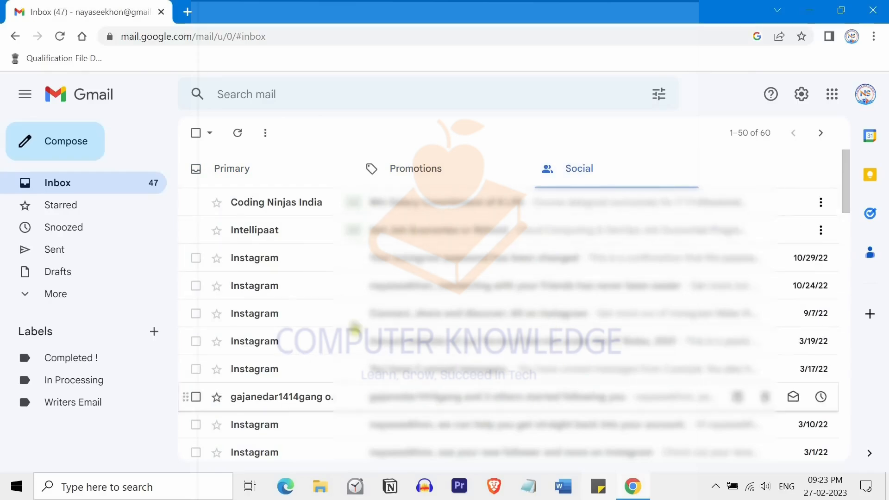
click(274, 180)
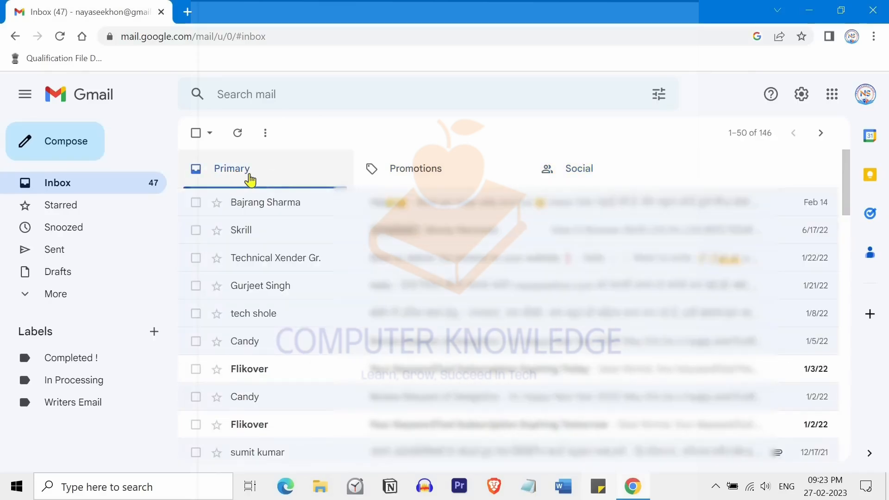
- Look through the Sent and Drafts folders, reveal the additional folders, and view All Mail and Spam
click(102, 251)
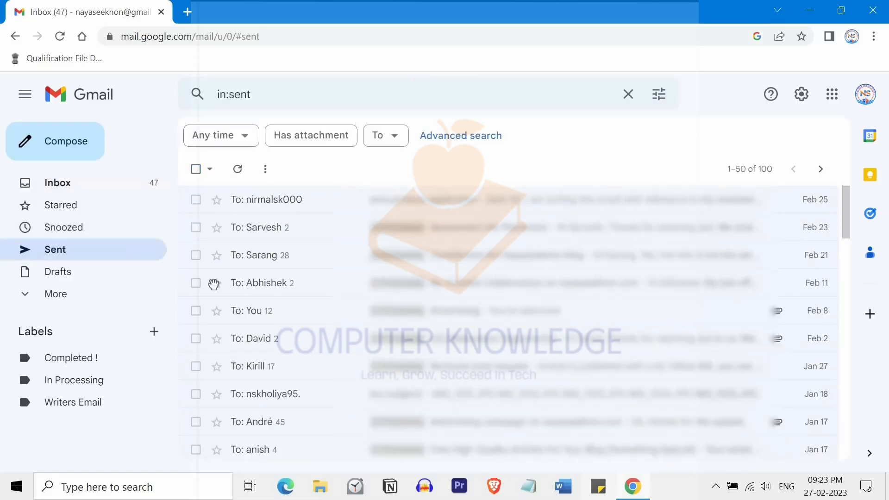
click(83, 277)
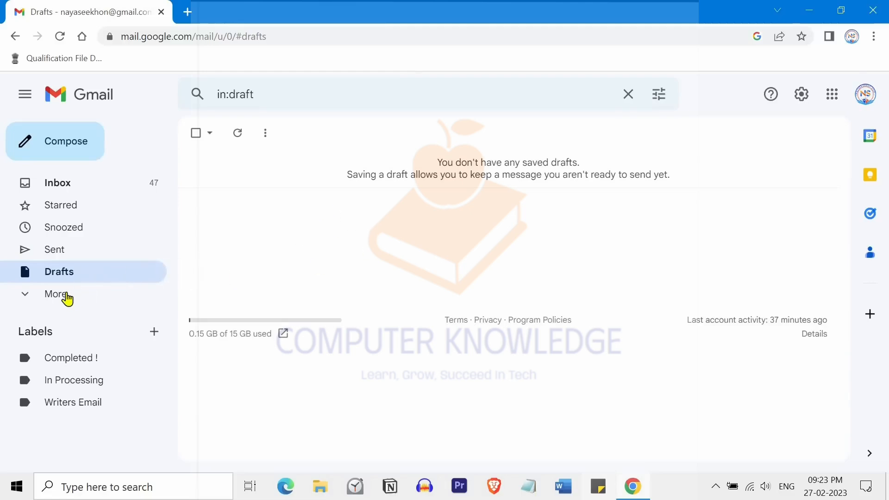
click(67, 298)
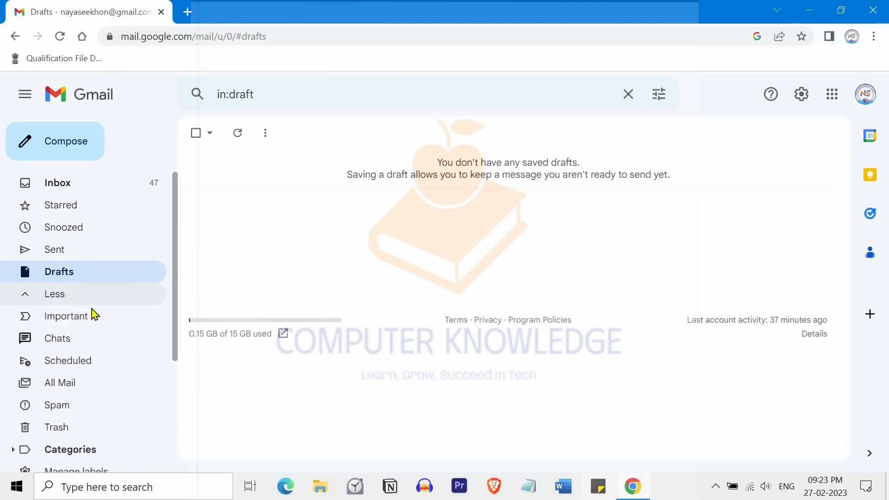
scroll(116, 296, down, 2)
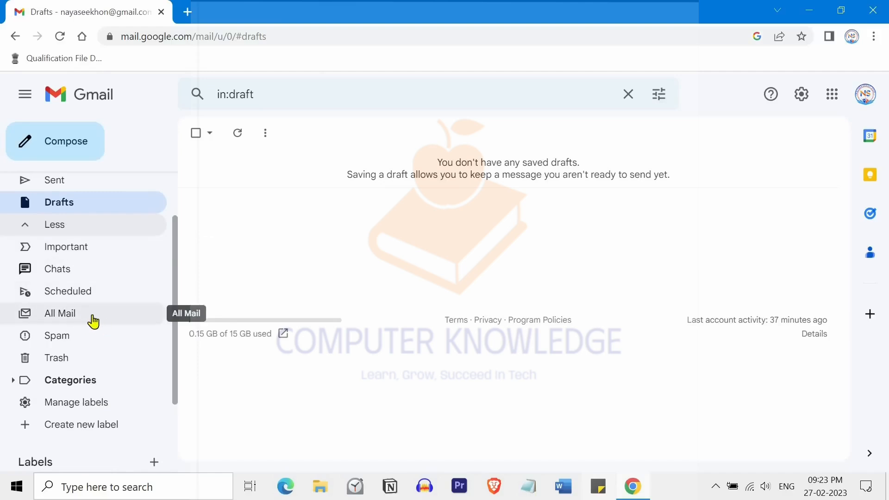
click(91, 319)
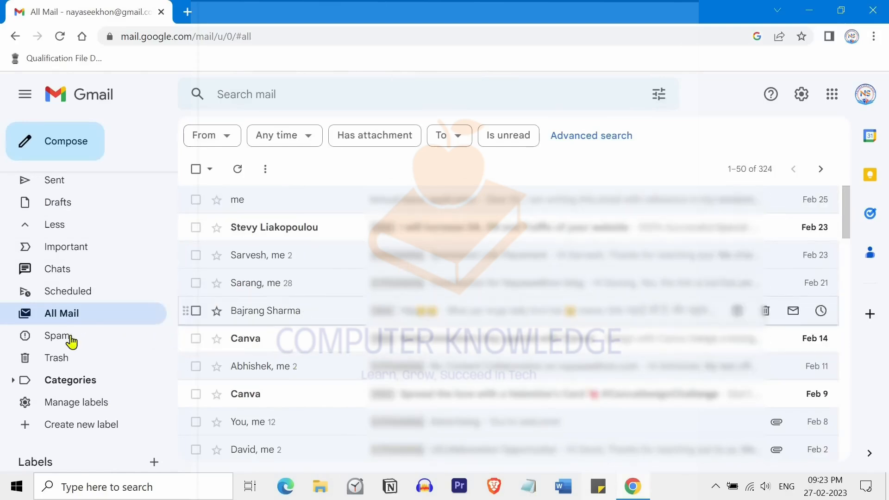
click(85, 342)
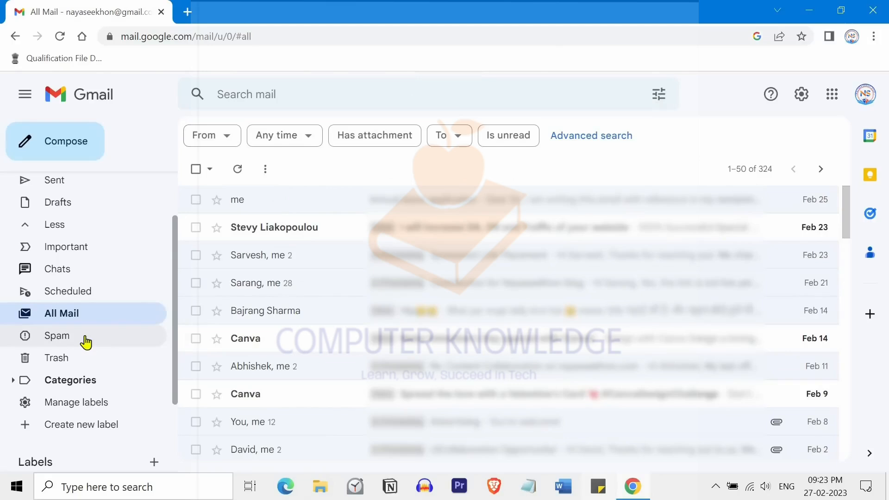
- Permanently delete the conversation dated Feb 18 from Trash, and empty all remaining messages in Trash
click(76, 365)
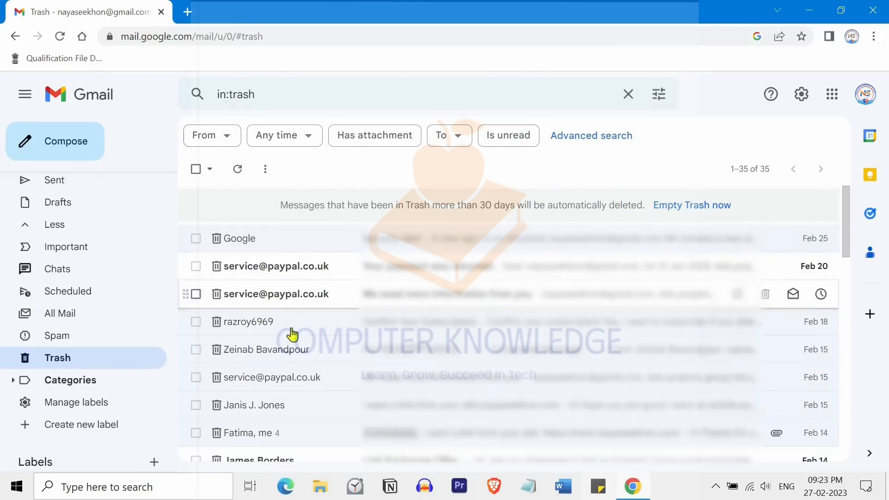
click(195, 321)
click(474, 169)
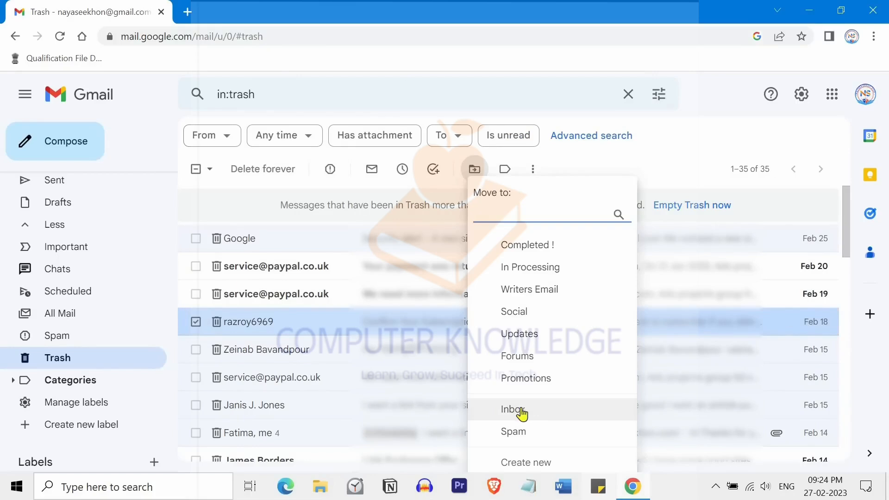
click(275, 173)
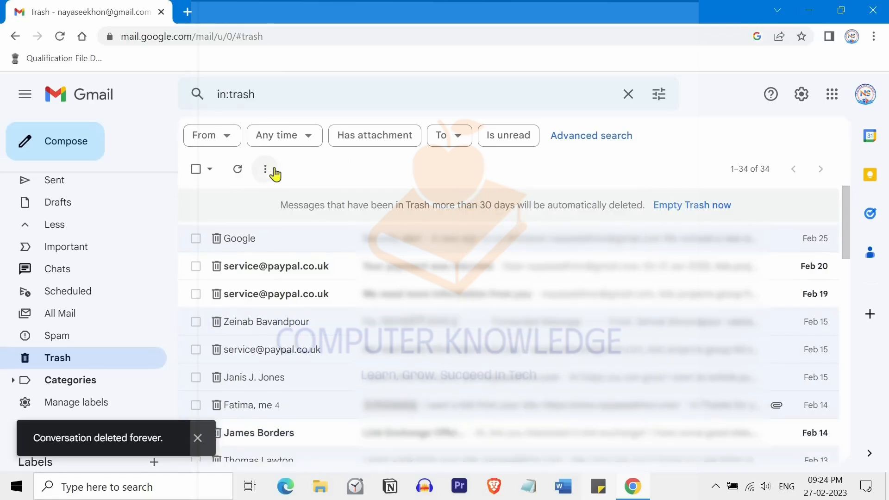
click(701, 207)
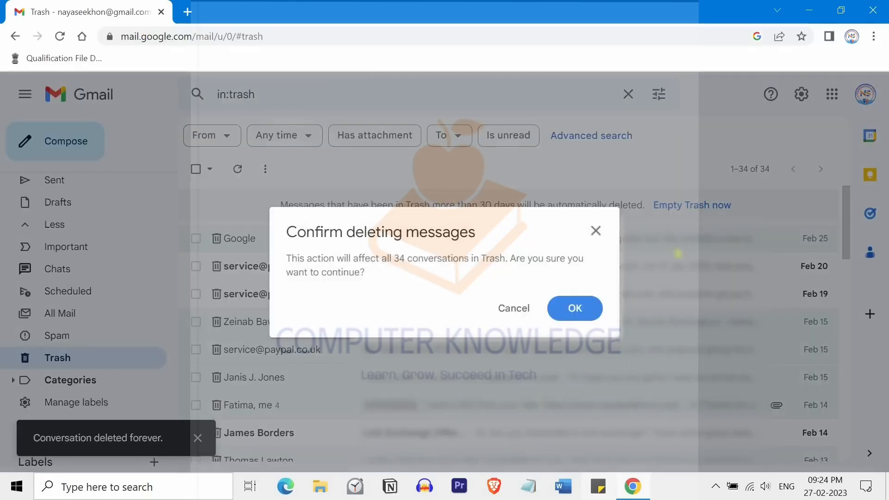
click(574, 309)
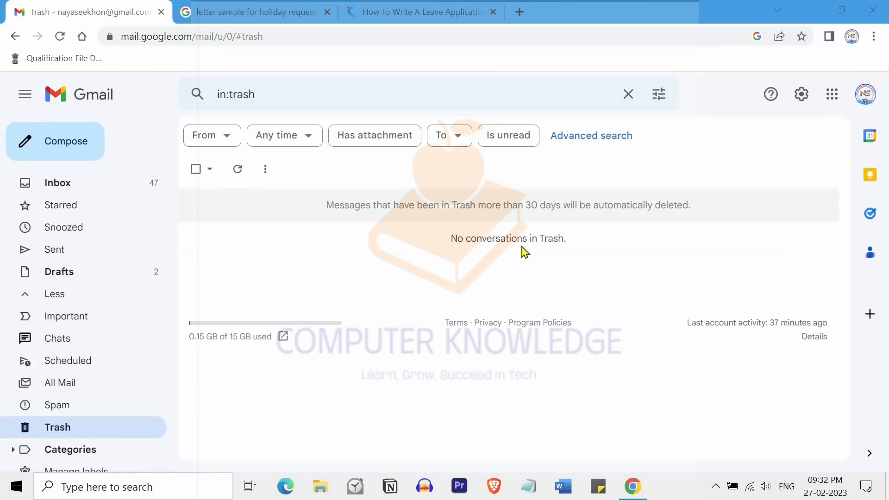
- Start a new message in the enlarged compose window, and add the first contacts suggested for "ab" and "an" as To recipients
click(61, 146)
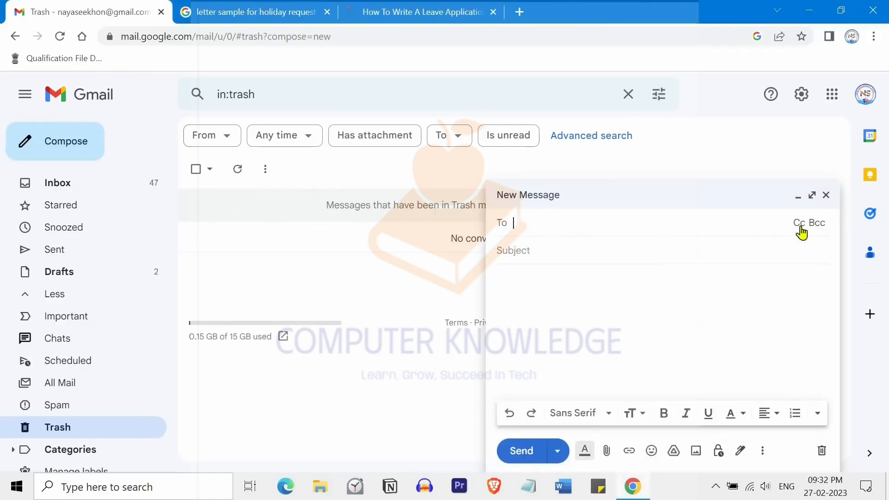
click(813, 196)
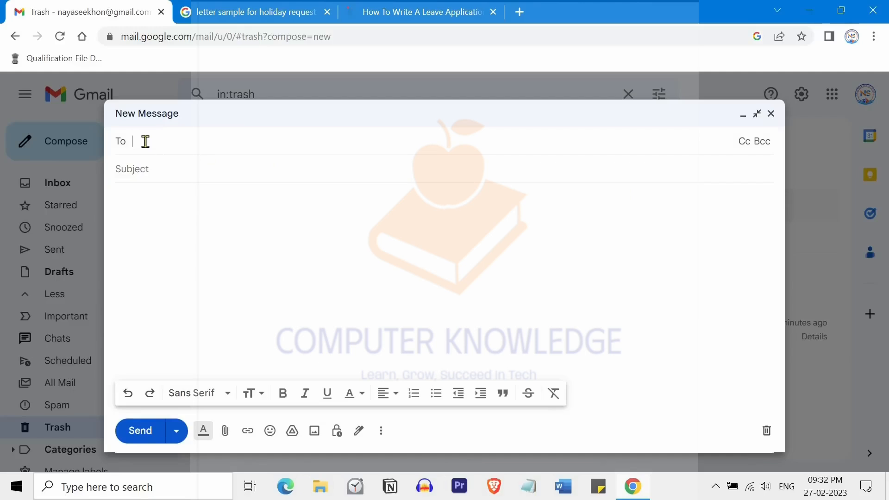
text(ab)
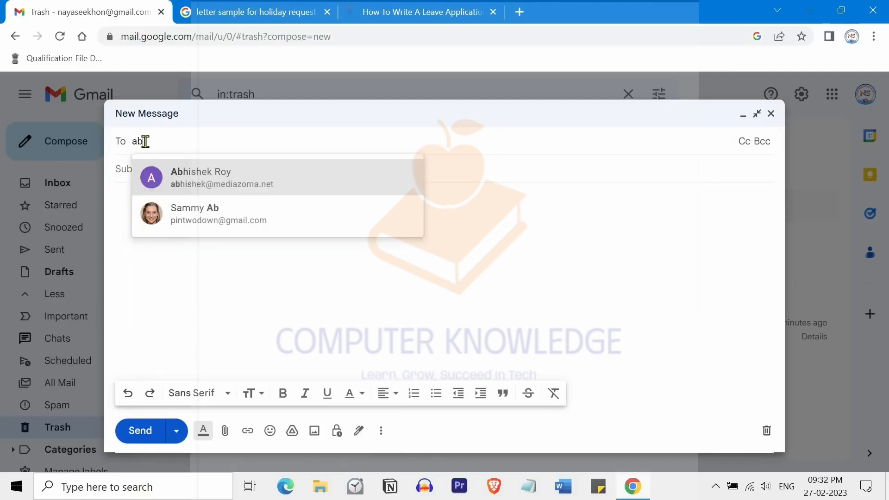
key(Return)
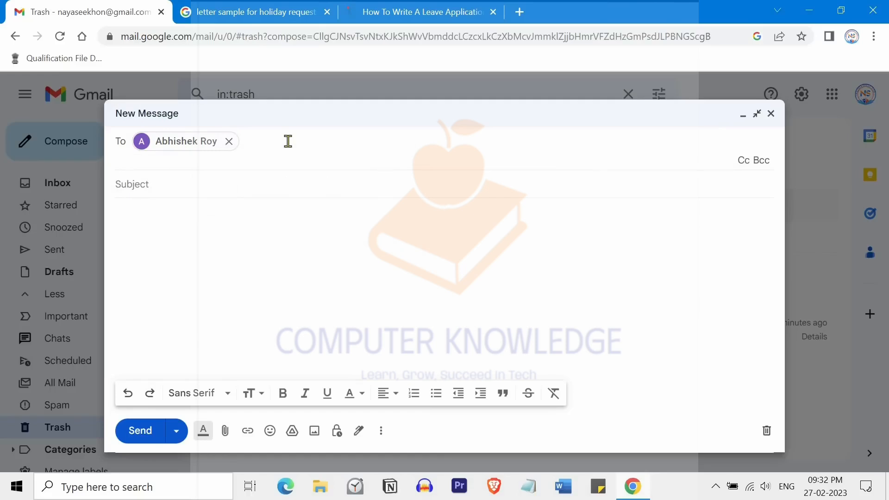
text(an)
key(Return)
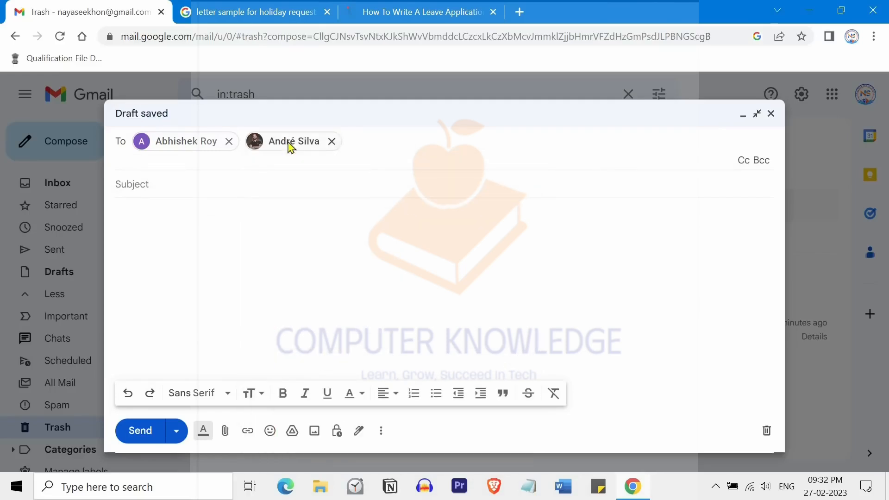
- Add a suggested contact as a Cc recipient of the new message
click(743, 162)
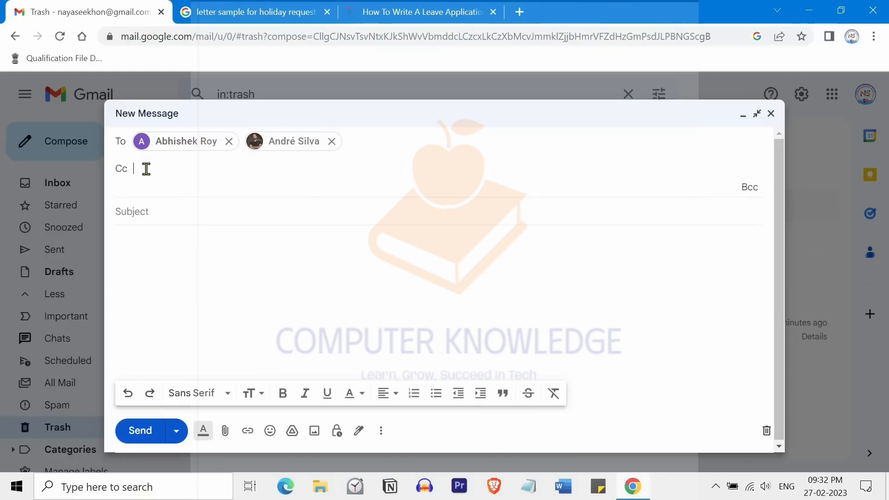
text(sim)
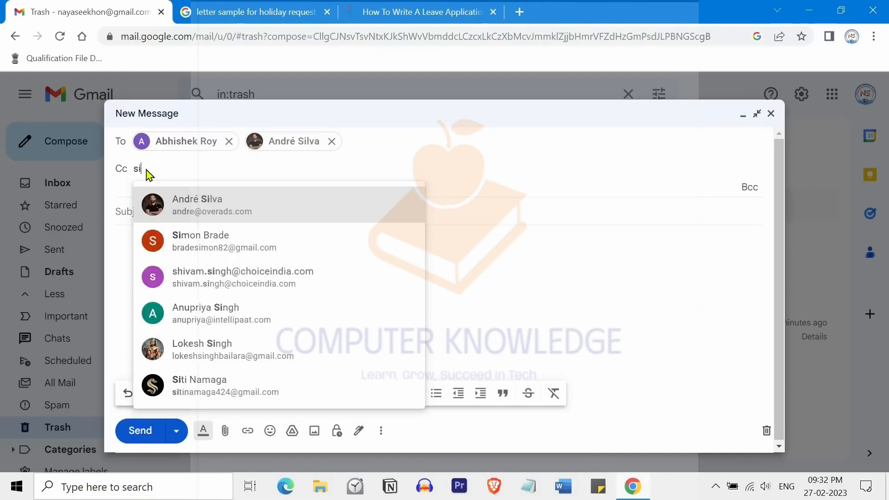
key(Return)
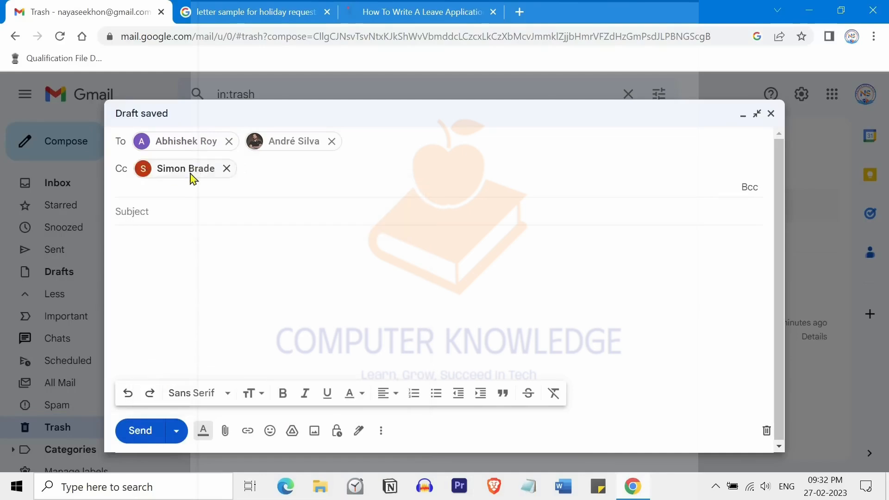
mouse_move(189, 176)
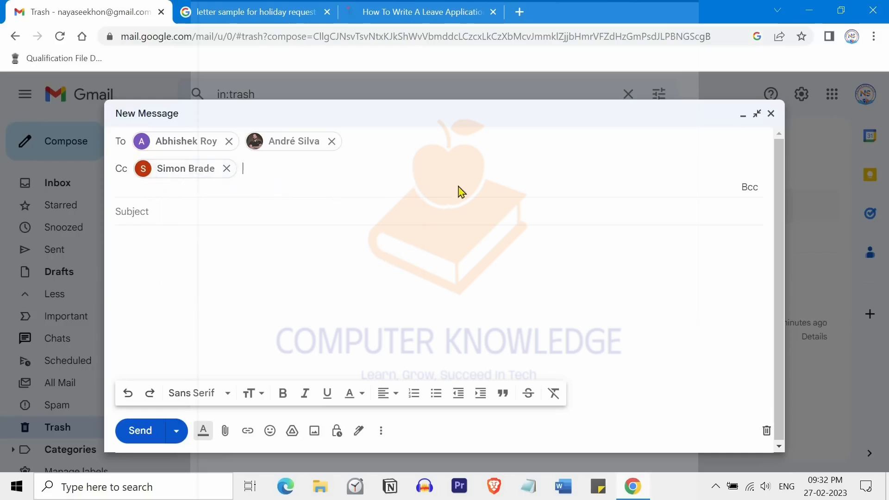
- Reveal the Bcc field of the new message and add a suggested contact as a Bcc recipient
click(750, 192)
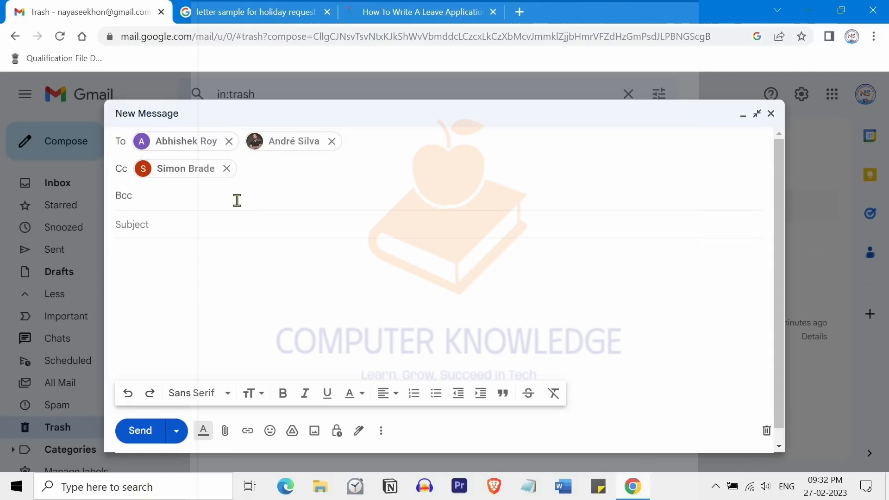
text(sam)
key(Return)
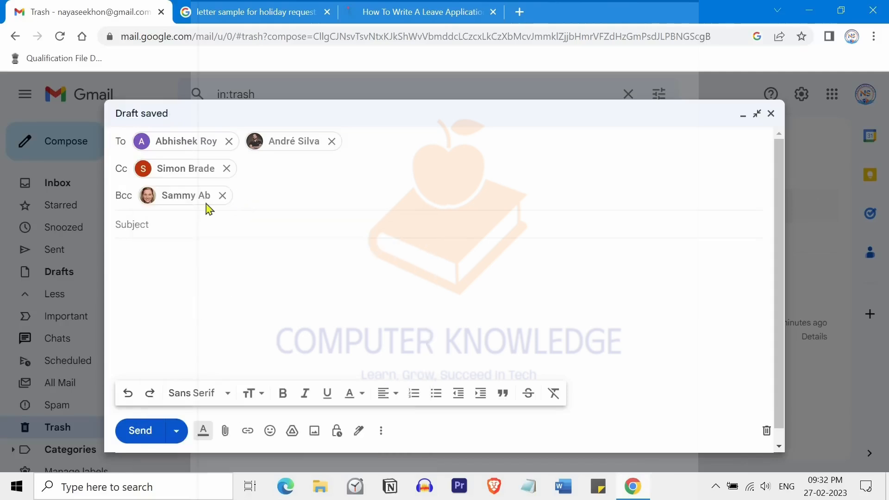
mouse_move(188, 201)
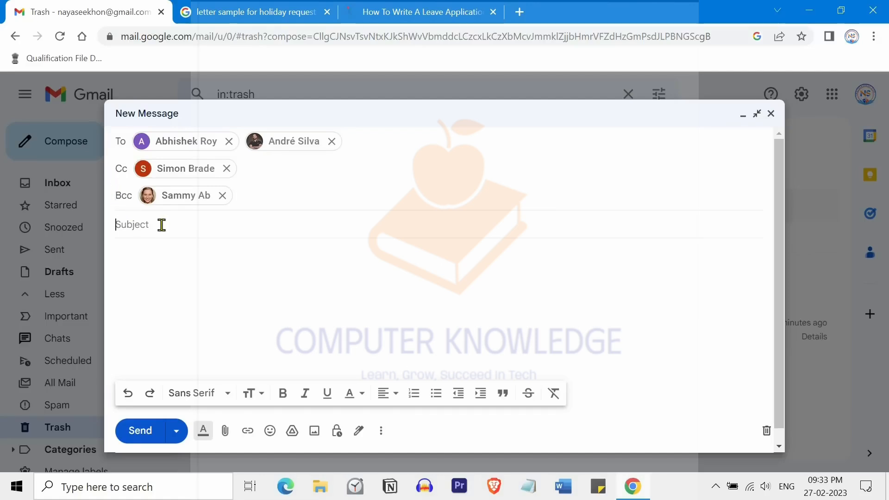
- Enter the subject "Annual leave application" and write the annual leave request in the body, from "Dear Sir," to "Yours Sincerely,"
text(Annual leave application)
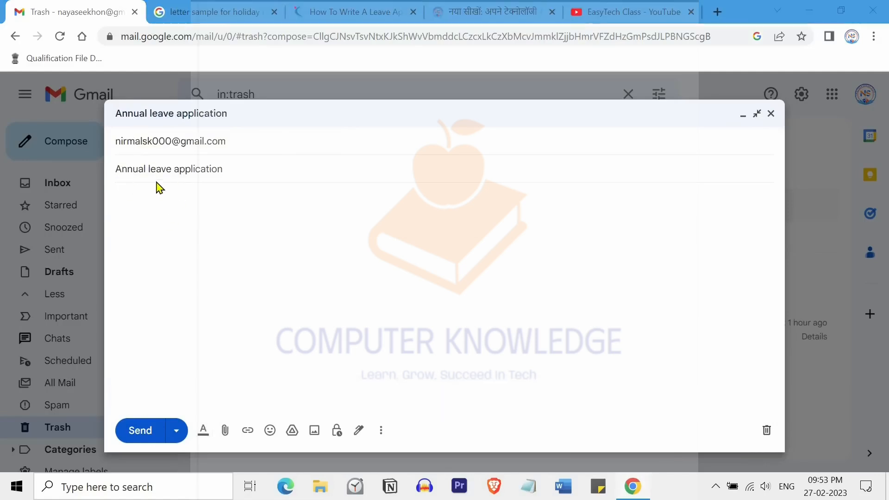
click(152, 198)
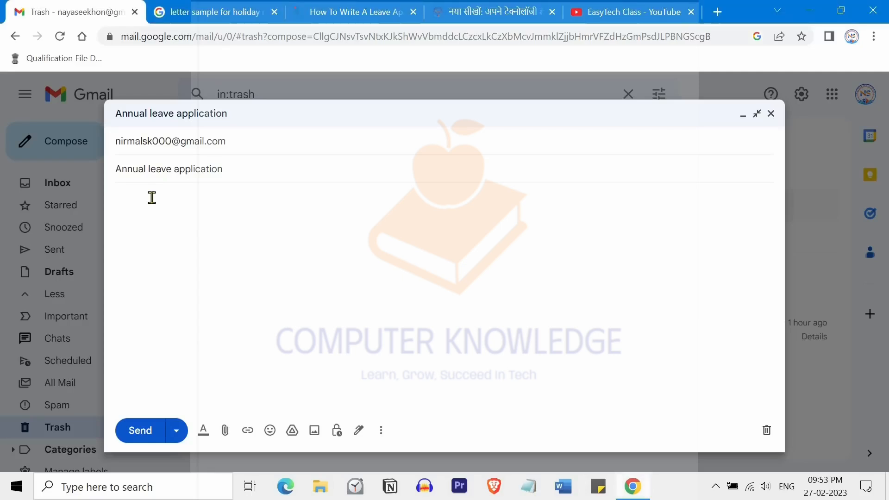
text(Dear Sir,)
key(Return)
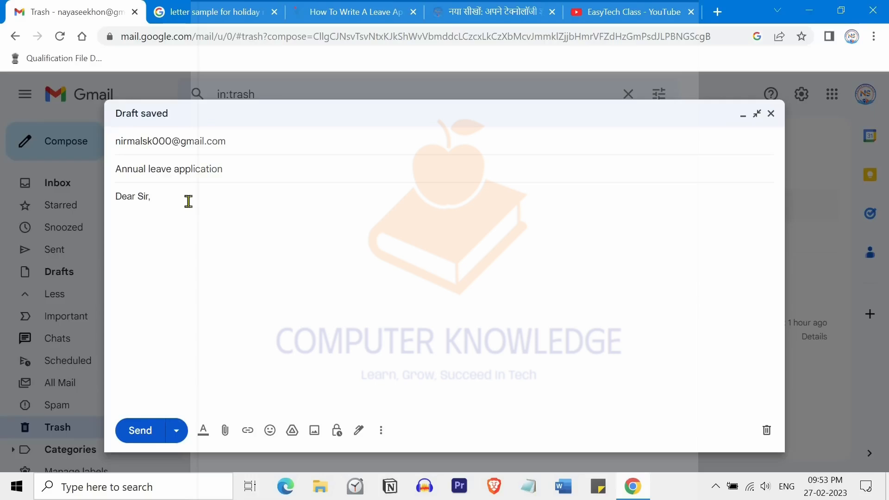
text(I am writing this letter to let you know that I am in need of a long-term leave. Thus, I would like to avail my full annual leave allotment as I have my complete yearly leave allowance.  I request you to consider my leave application of thirty days as I am planning for an international vacation with my family. I would like to avail the leaves from {start date} to {end date}.  I have delegated my current project to {person's name}. He/she understands about my project and is capable of handling the task without any difficulties. In fact, it is only the final part that is left to be carried out by him/her.  During the days of my absence from office, I can be reached at {email address/contact number}.  I will return to the office on {date}. In case I want to resume the work sooner or later than the stated date, I will let you know well in advance.  Yours Sincerely,)
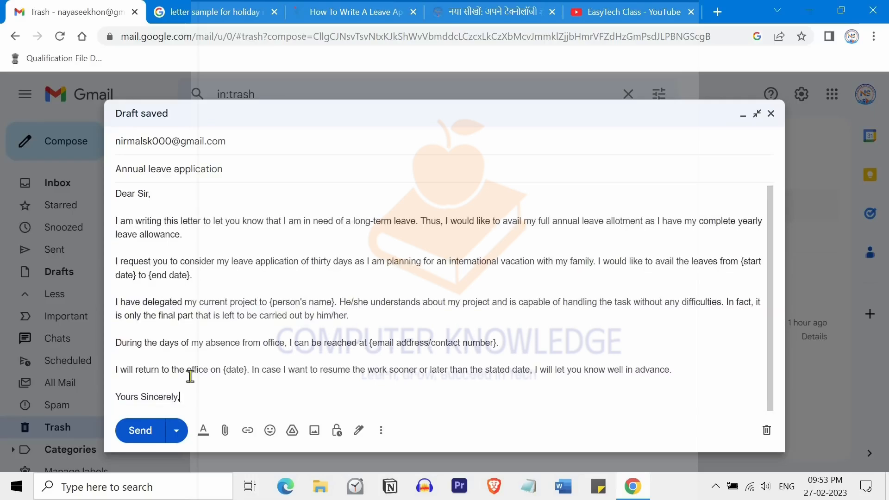
- Highlight the closing line of the message briefly, and look over the text formatting options
drag(116, 398, 195, 396)
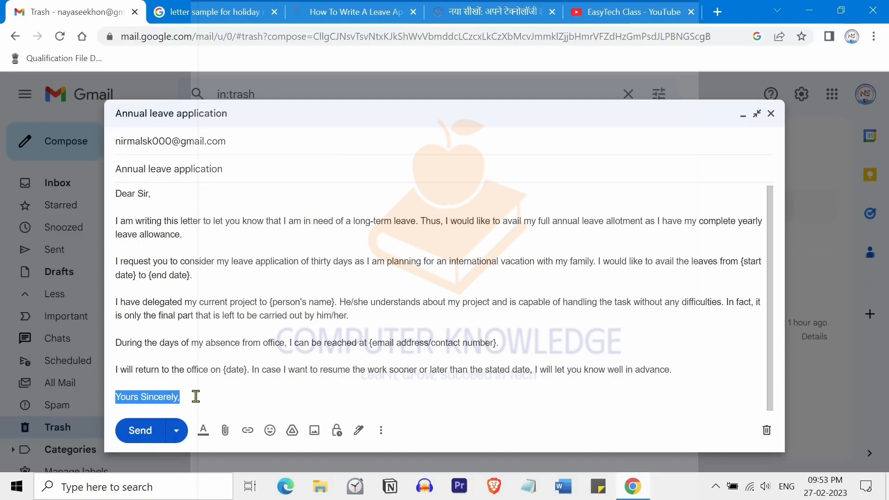
click(221, 392)
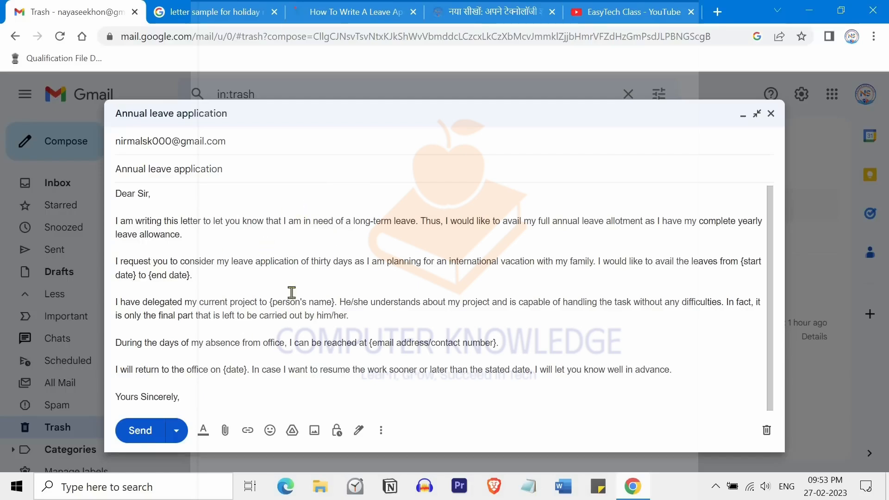
click(203, 435)
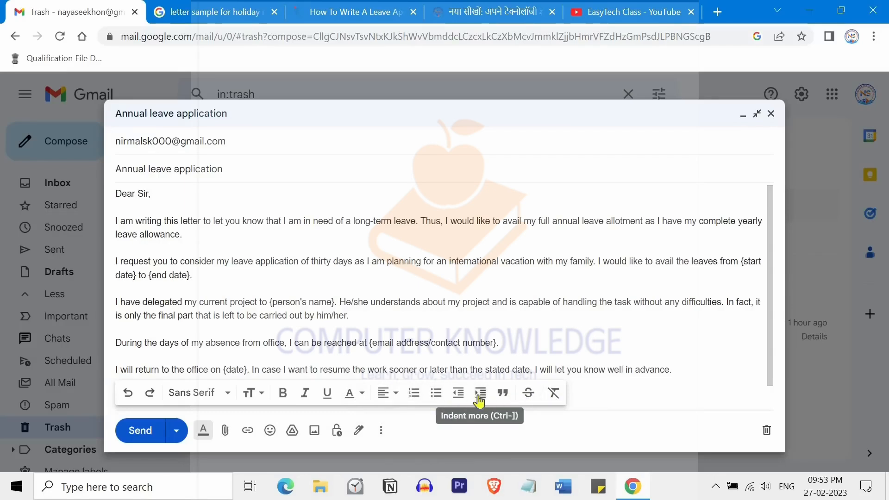
click(204, 432)
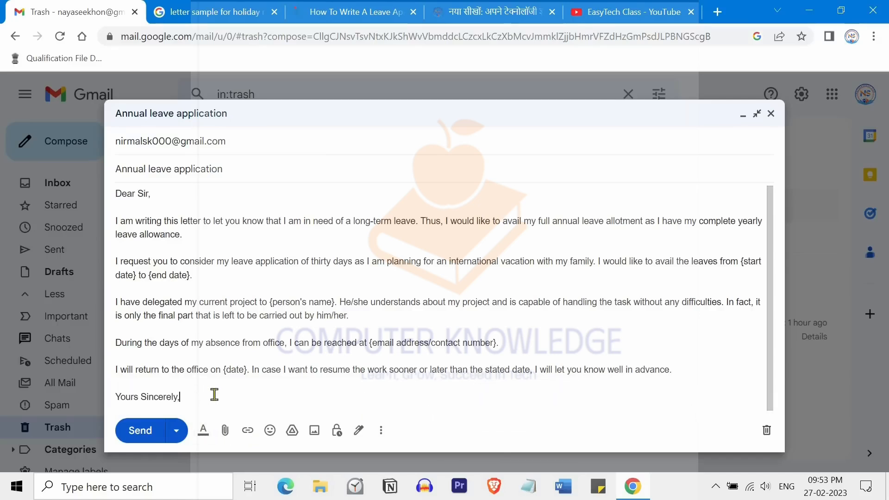
- Attach the text file "letter" from the EasyTech Class folder in Documents to the message
click(225, 431)
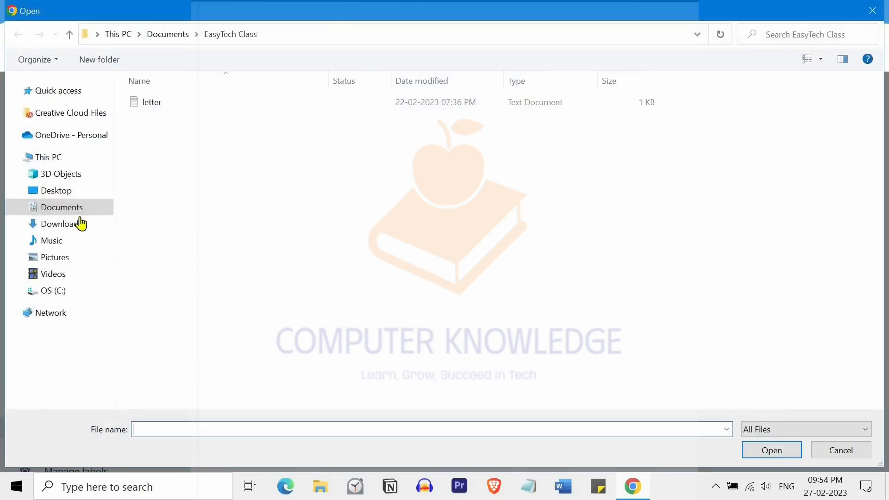
click(76, 212)
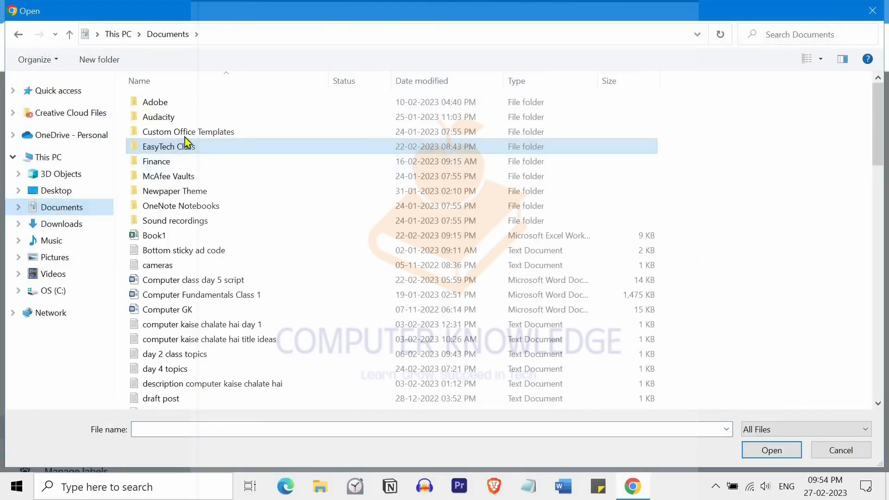
double_click(187, 144)
click(193, 103)
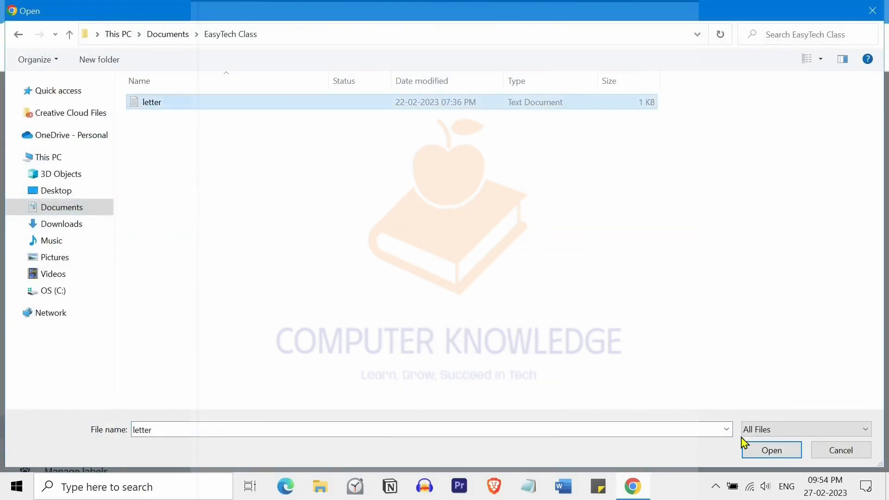
click(751, 450)
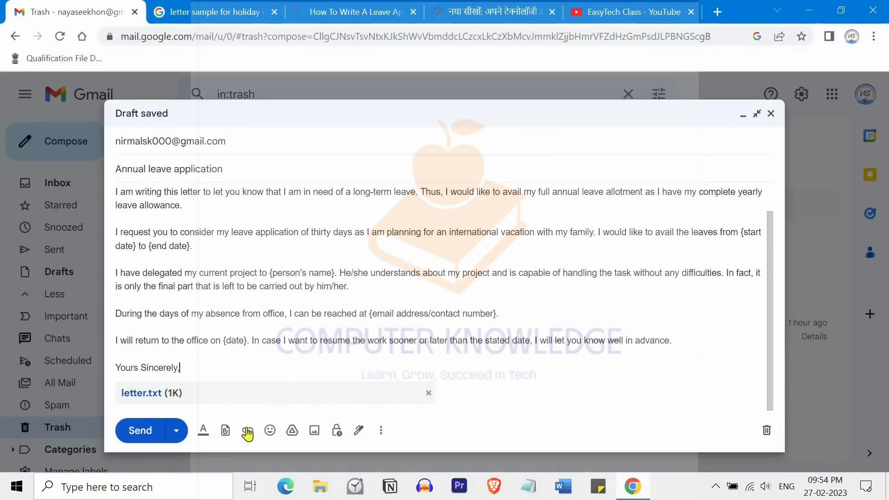
- Link the word "reached" in the message body to the web address nayaseekhon.com
double_click(338, 316)
click(247, 432)
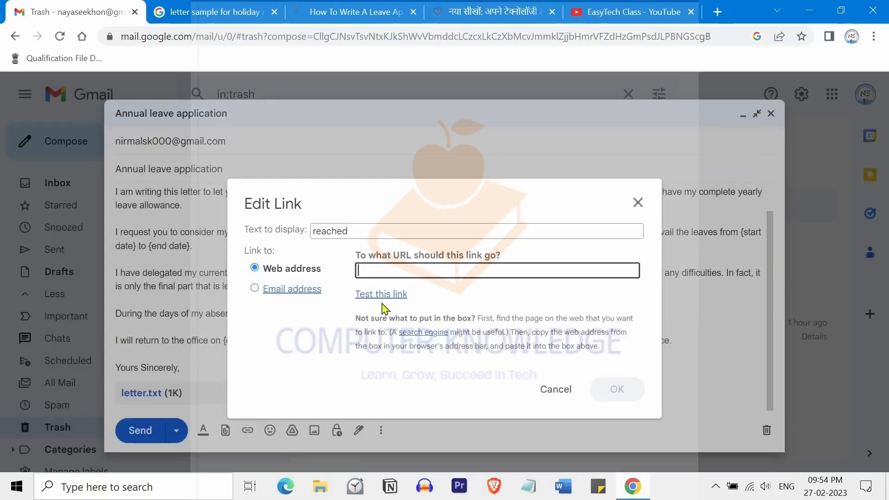
text(nayase)
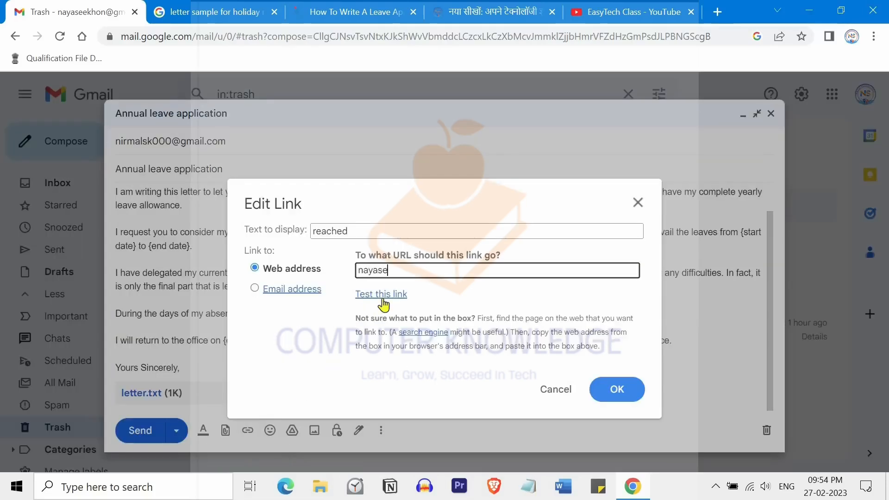
text(ekhon.com)
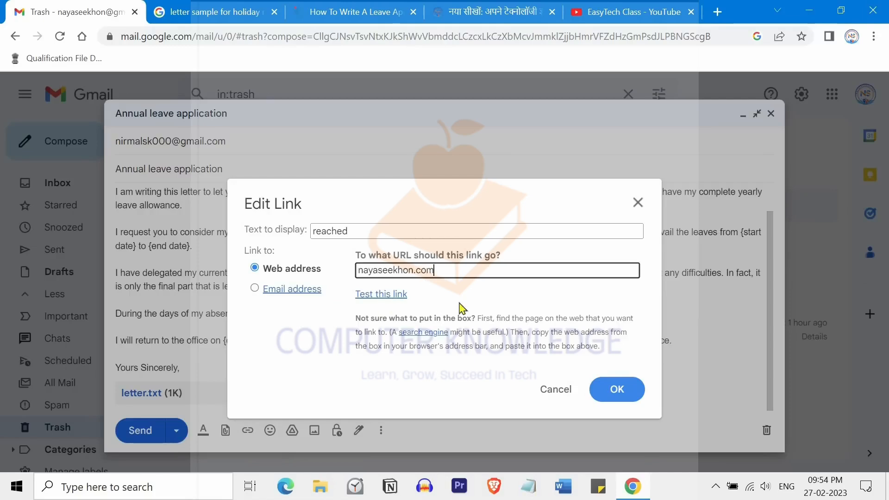
click(616, 391)
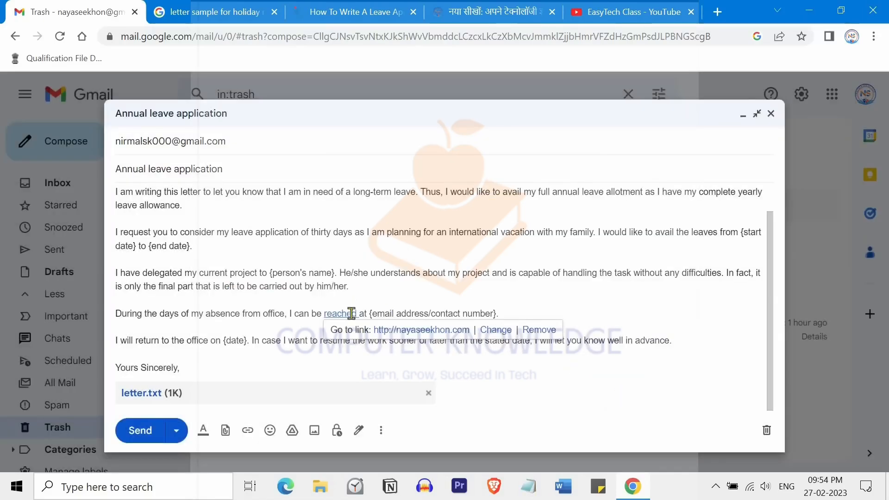
click(313, 339)
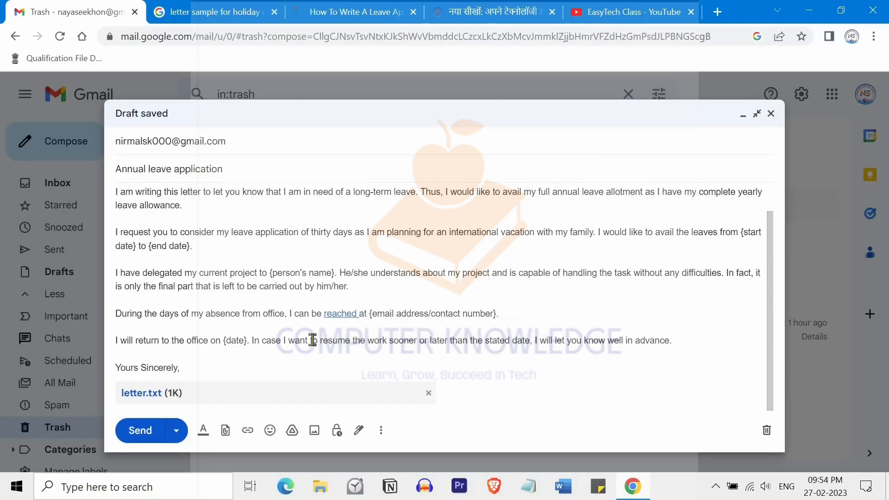
- Look at the emoji choices and the confidential mode settings available for the message
click(270, 430)
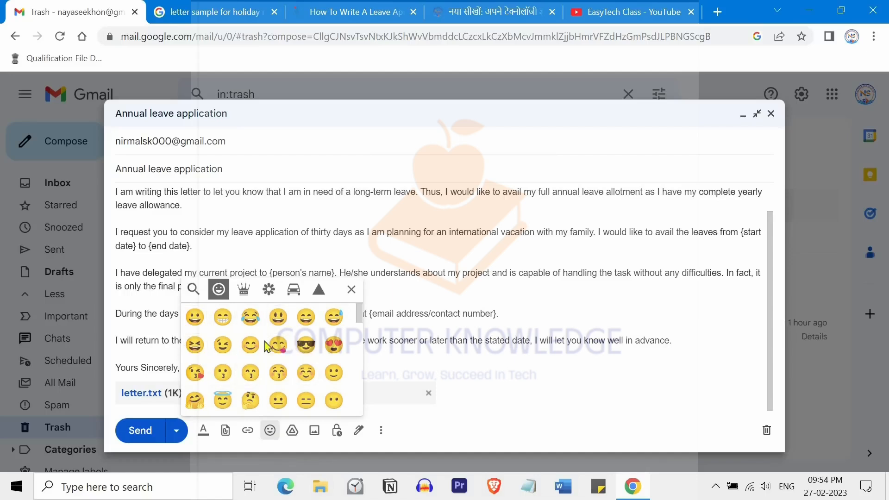
click(270, 431)
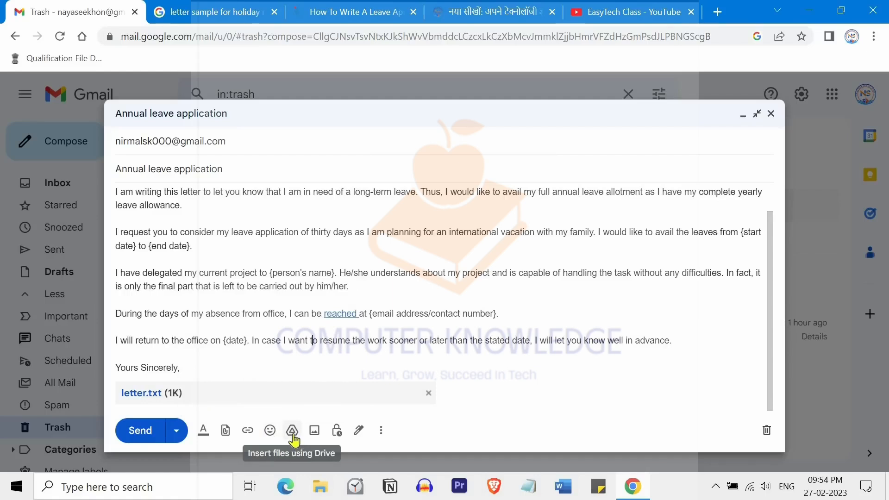
click(336, 433)
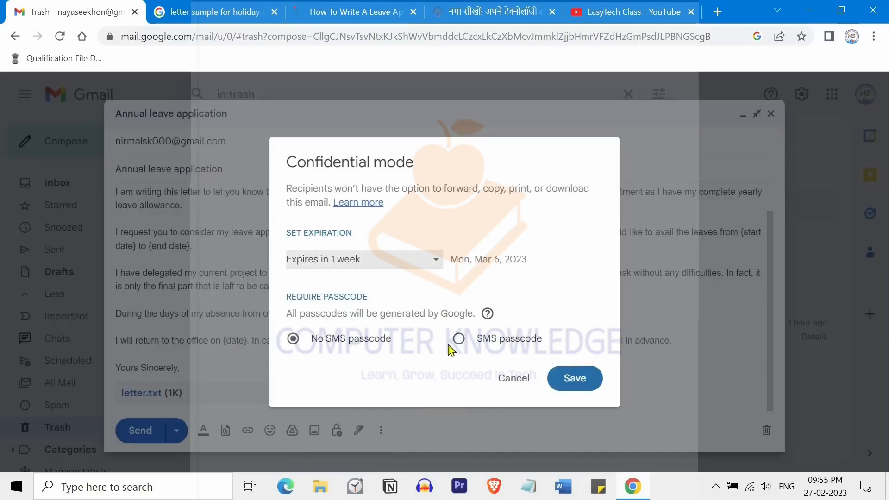
click(365, 433)
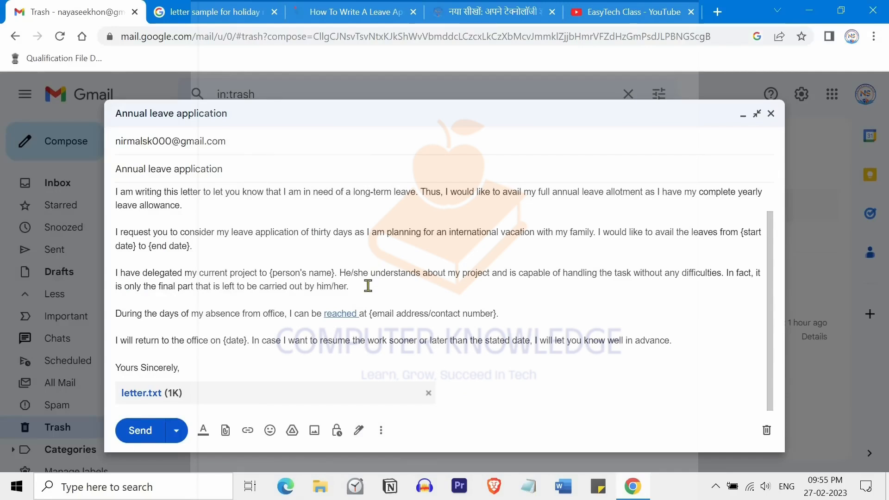
- Send the annual leave application email and check for it in the Sent folder
click(141, 433)
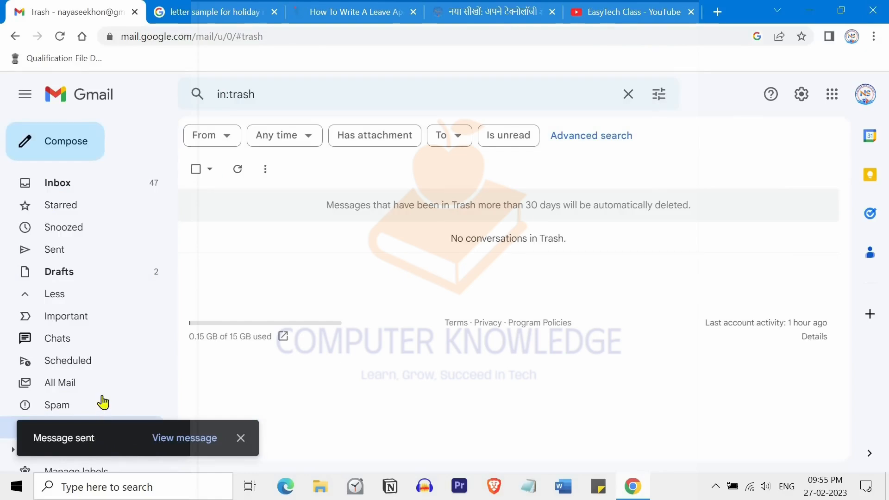
click(87, 250)
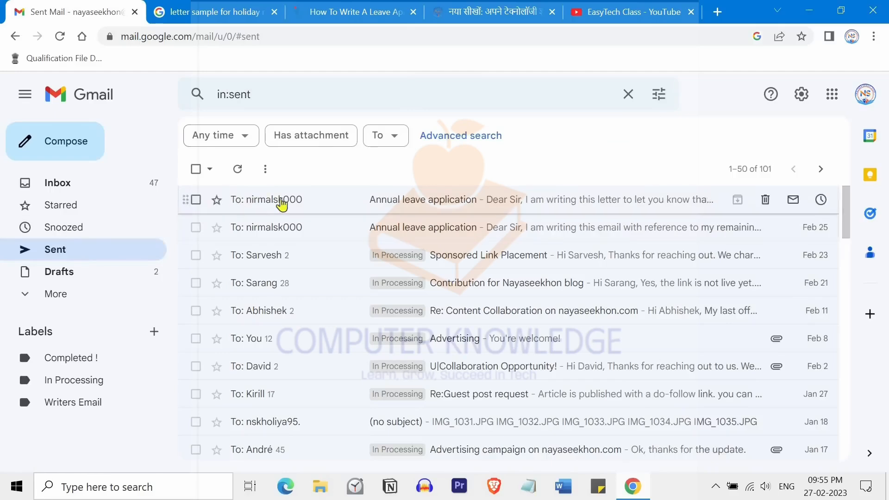
- Return to the Inbox, open the Jan 5, 2022 email "Review Request of DesignEvo" and read through to its end
click(136, 185)
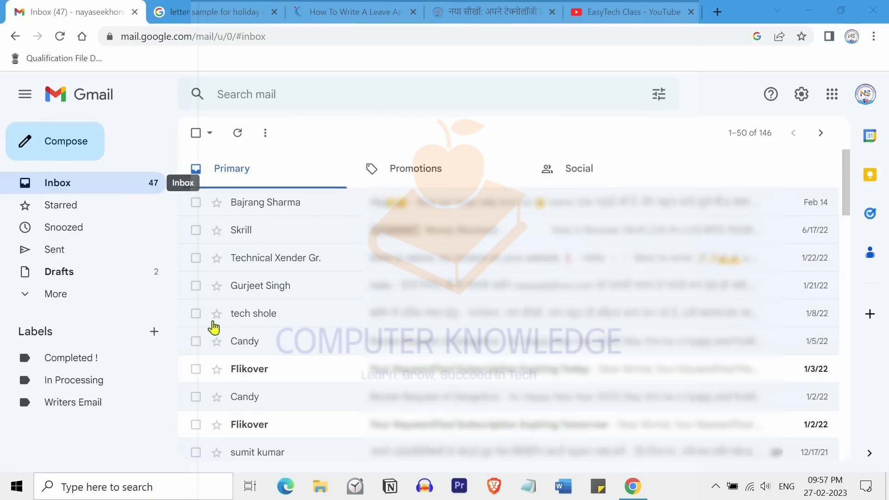
click(271, 344)
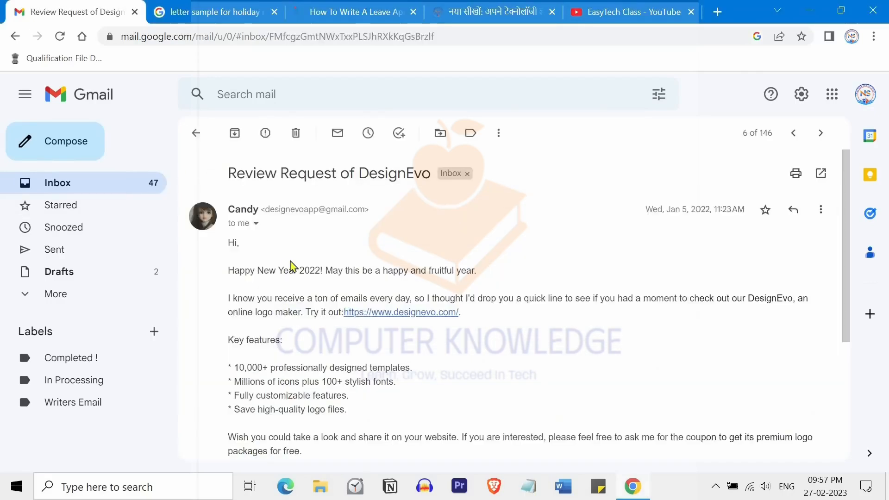
scroll(292, 267, down, 4)
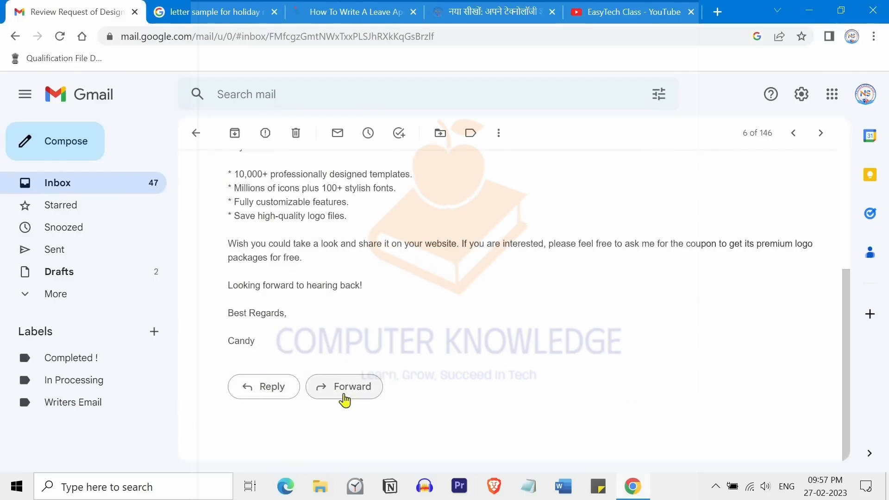
- Start a reply to the open email and discard the reply draft
click(273, 387)
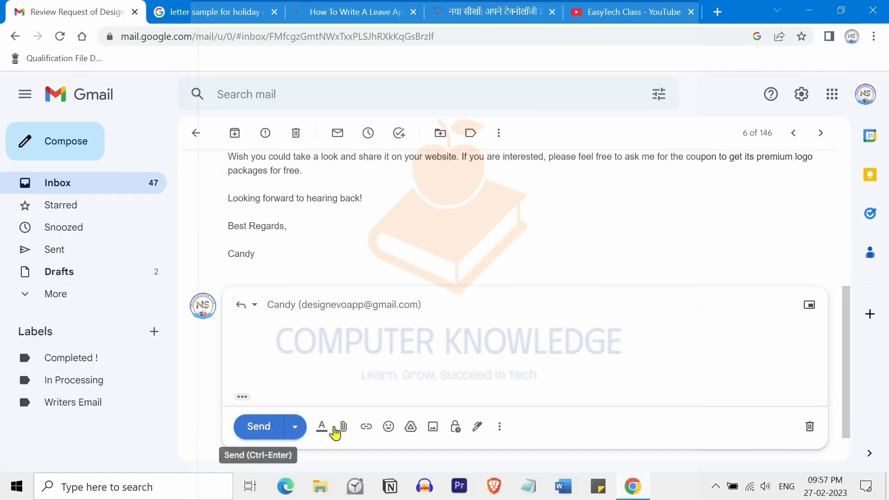
click(810, 429)
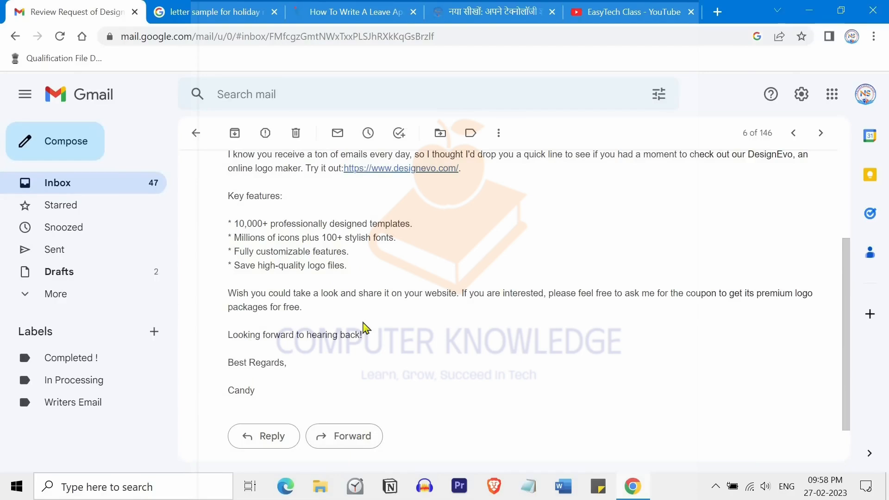
- Start forwarding the open email and add a suggested contact as its To recipient
click(356, 438)
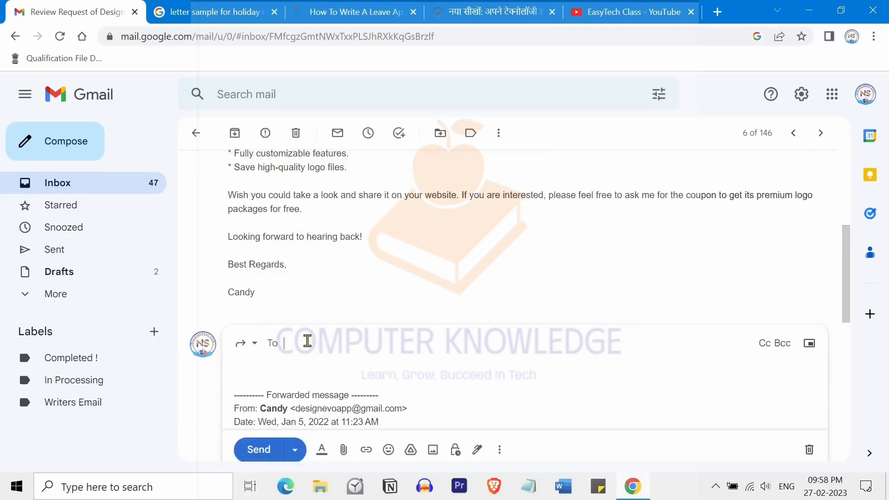
text(nir)
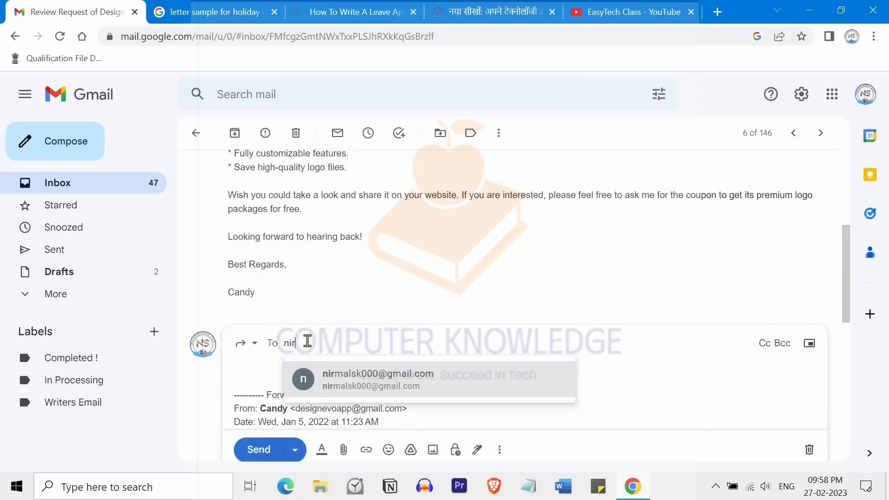
key(Return)
scroll(309, 337, down, 3)
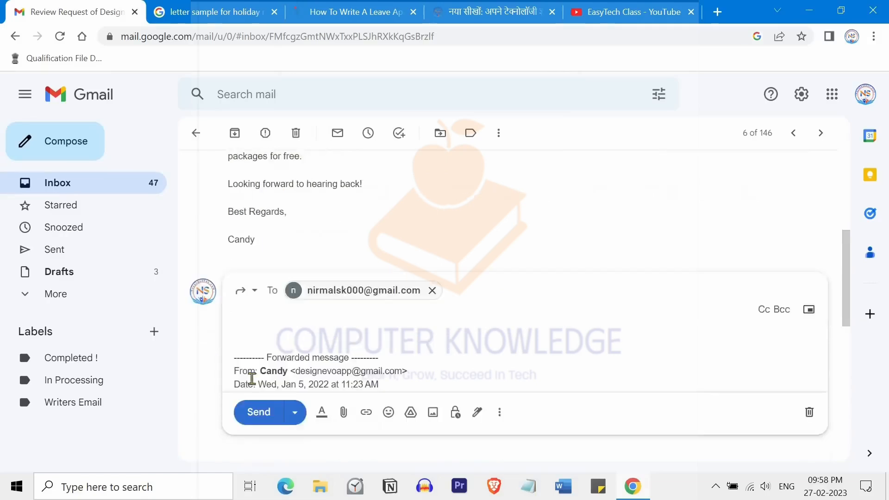